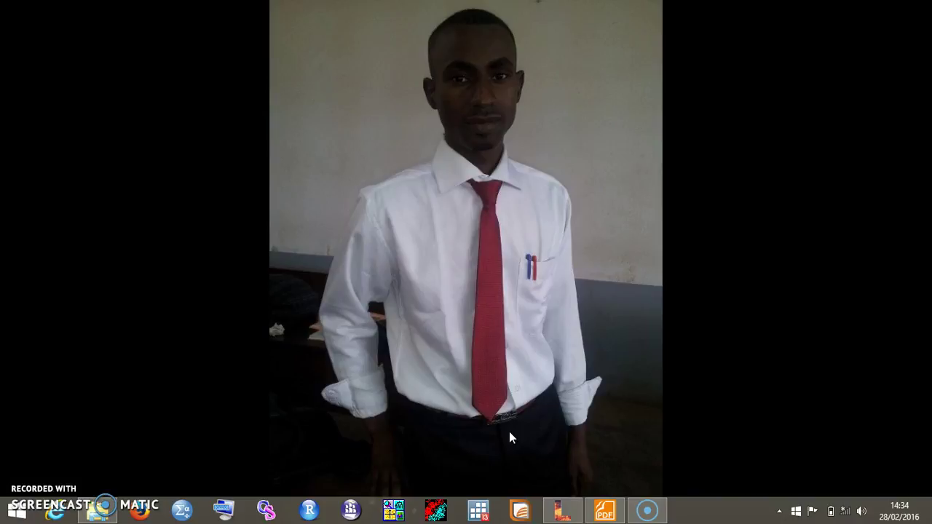
# Switch to LEAP and revert the Freedonia area to version 1.3.3: Household Current Accounts
pyautogui.click(559, 514)
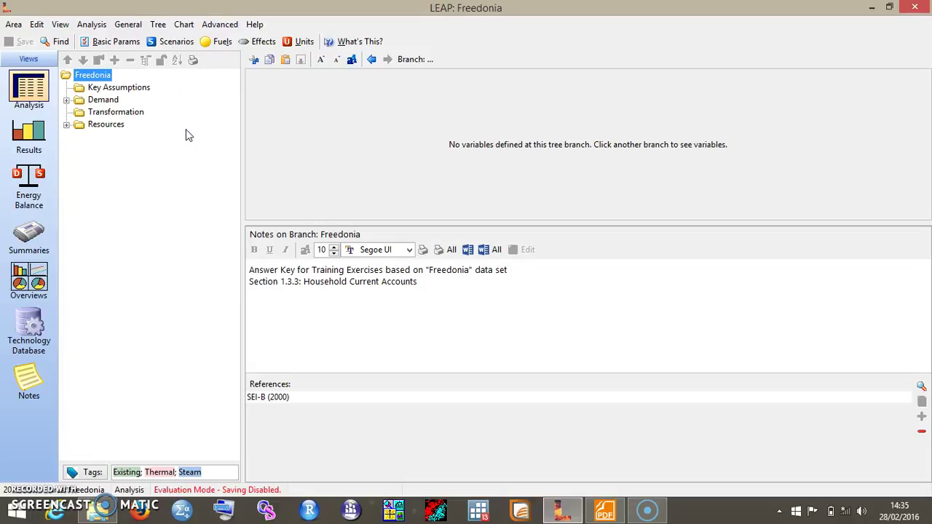
pyautogui.click(18, 27)
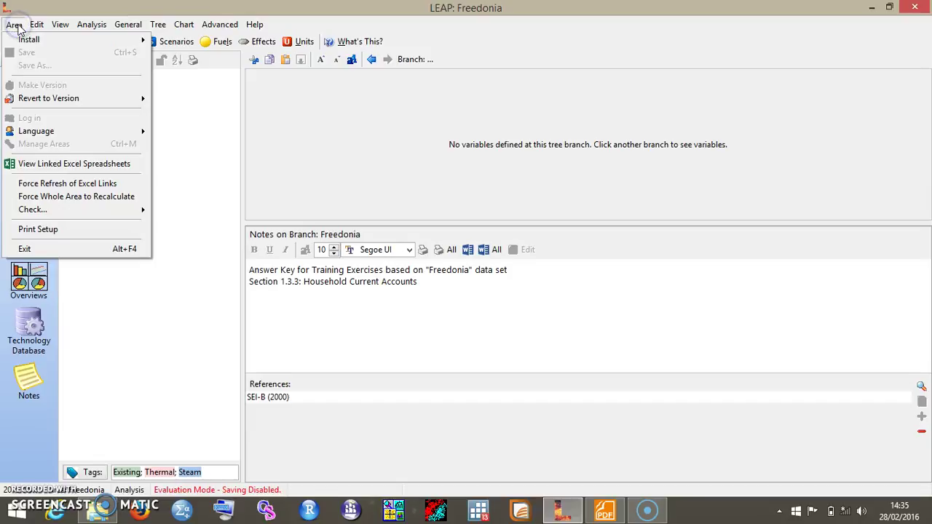
pyautogui.moveTo(47, 99)
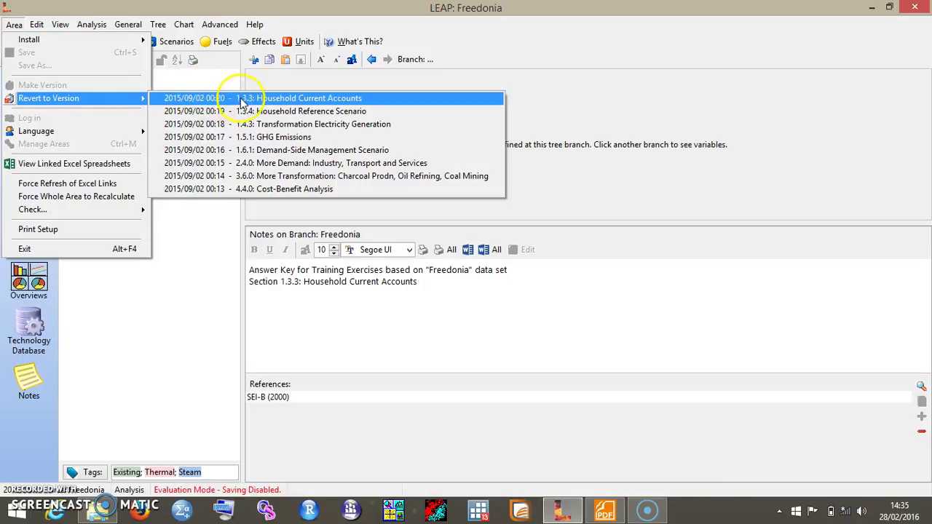
pyautogui.click(311, 98)
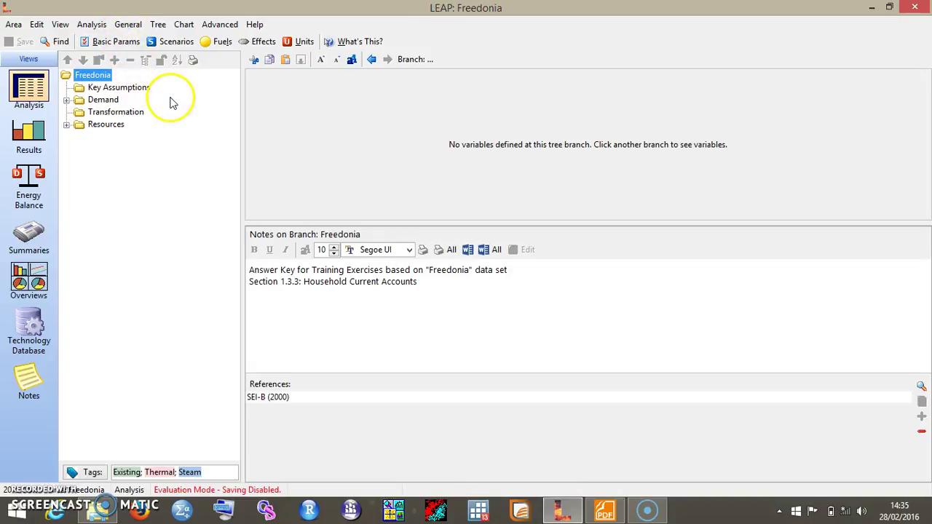
# Set the base year to 2015 in the area's basic parameters
pyautogui.click(129, 26)
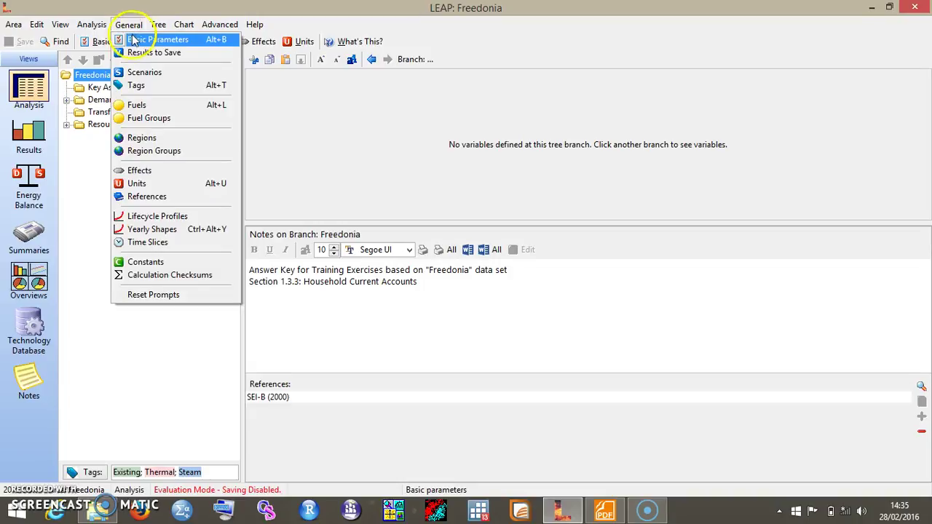
pyautogui.click(134, 40)
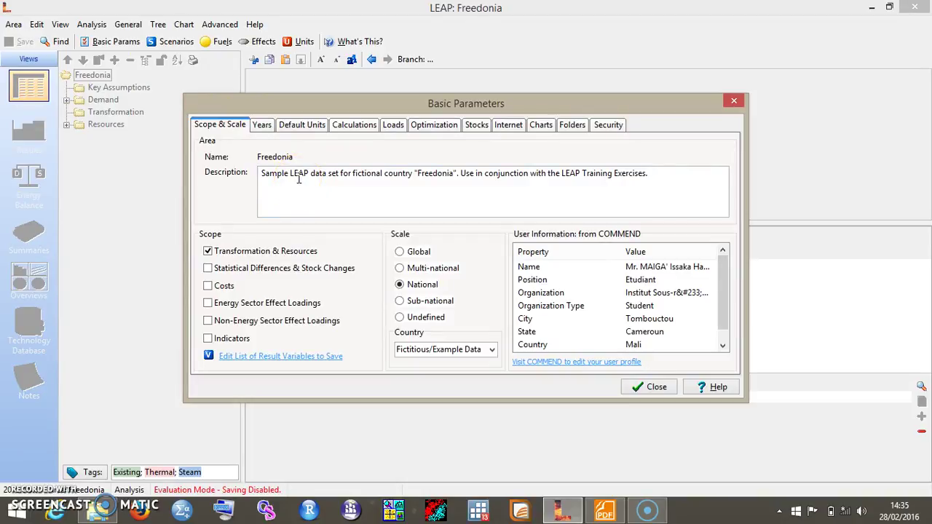
pyautogui.click(263, 127)
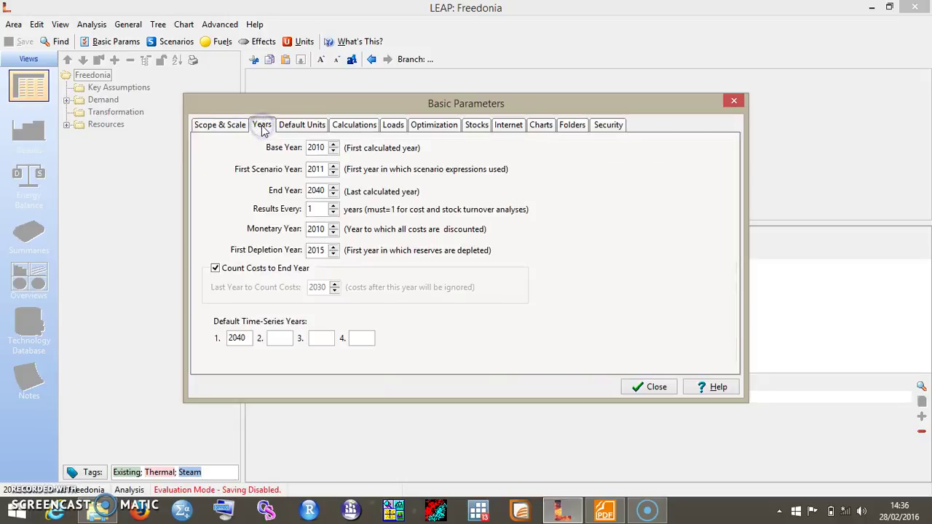
pyautogui.click(334, 144)
pyautogui.click(334, 144)
pyautogui.click(334, 144)
pyautogui.click(333, 144)
pyautogui.click(334, 145)
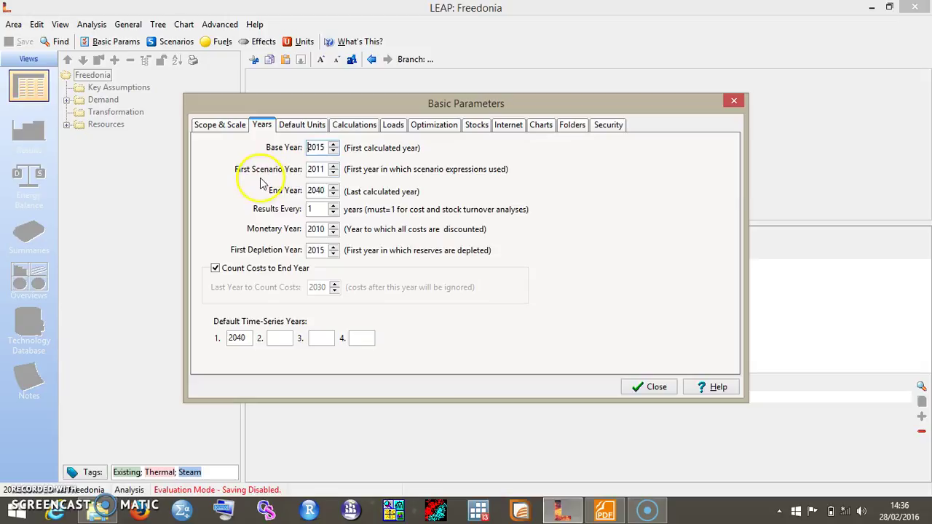
# Set the first scenario year to 2016
pyautogui.click(334, 166)
pyautogui.click(334, 166)
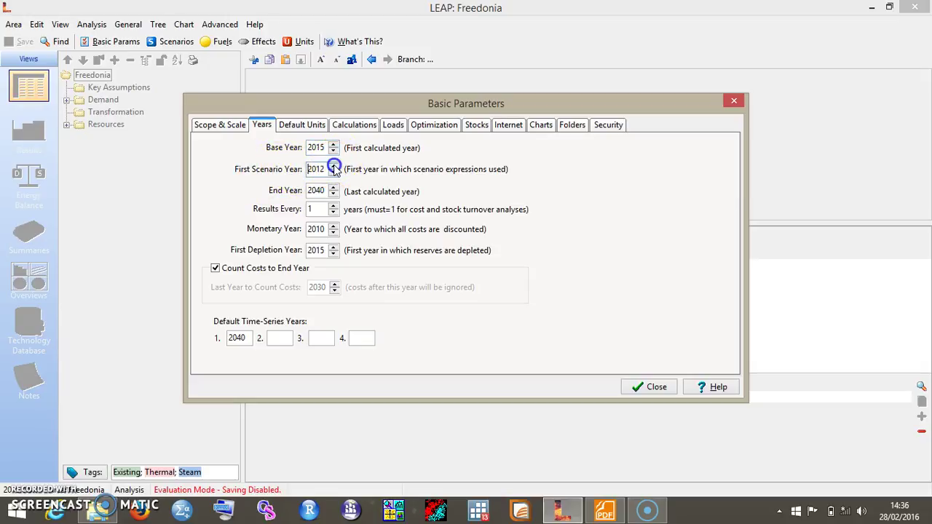
pyautogui.click(333, 166)
pyautogui.click(334, 166)
pyautogui.click(333, 166)
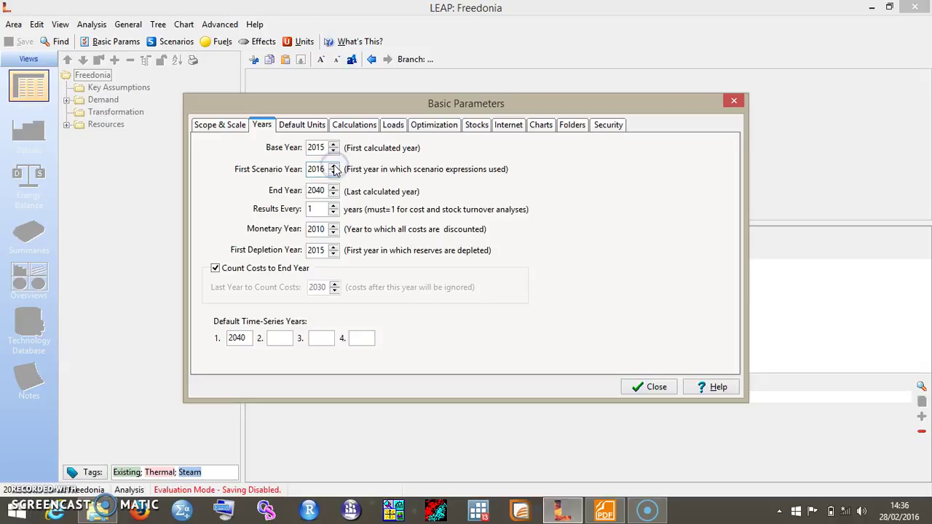
# Set the default monetary unit to European Euro and close the basic parameters
pyautogui.click(313, 126)
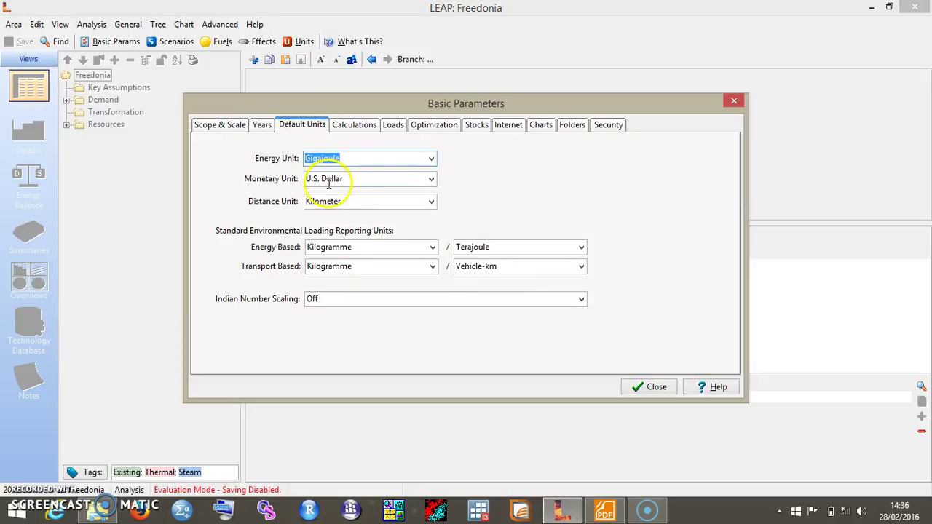
pyautogui.click(432, 179)
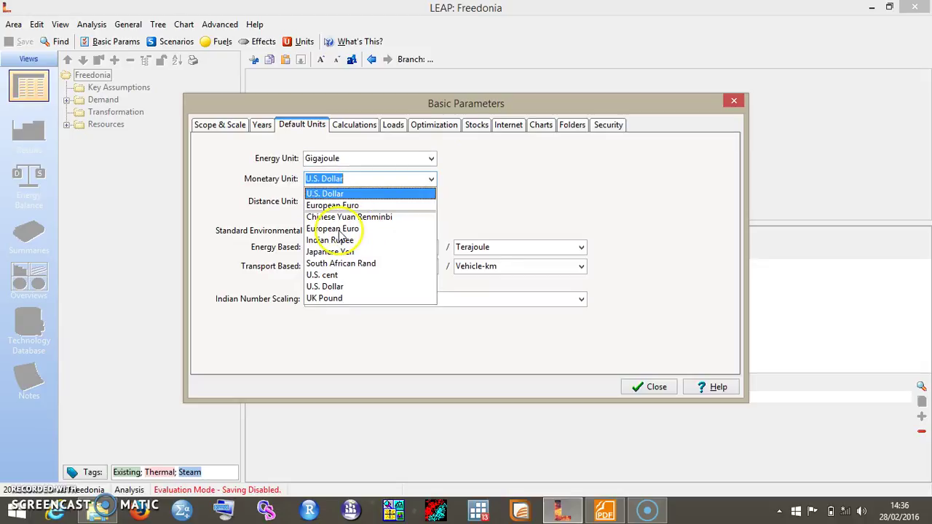
pyautogui.click(337, 229)
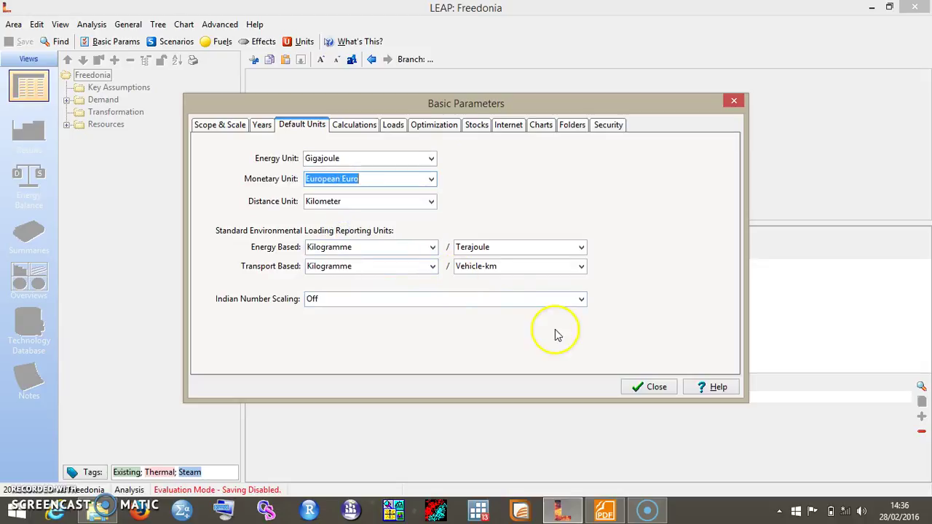
pyautogui.click(654, 383)
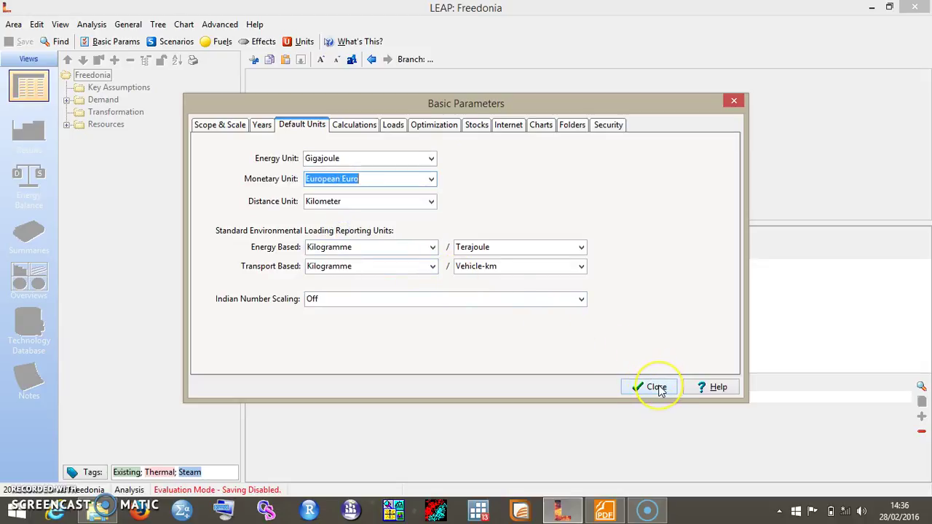
pyautogui.click(658, 388)
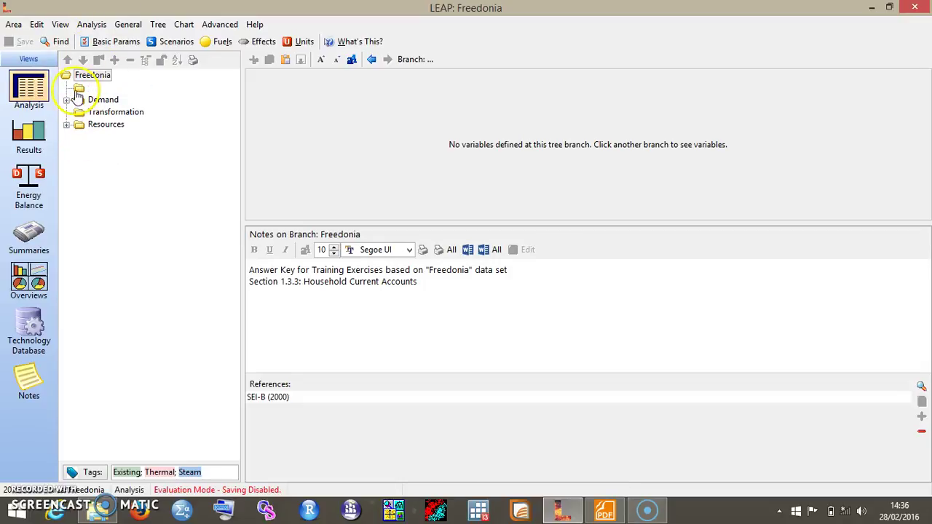
# Show the Analysis view and expand the Demand branch through Household to the Urban and Rural subbranches
pyautogui.click(29, 91)
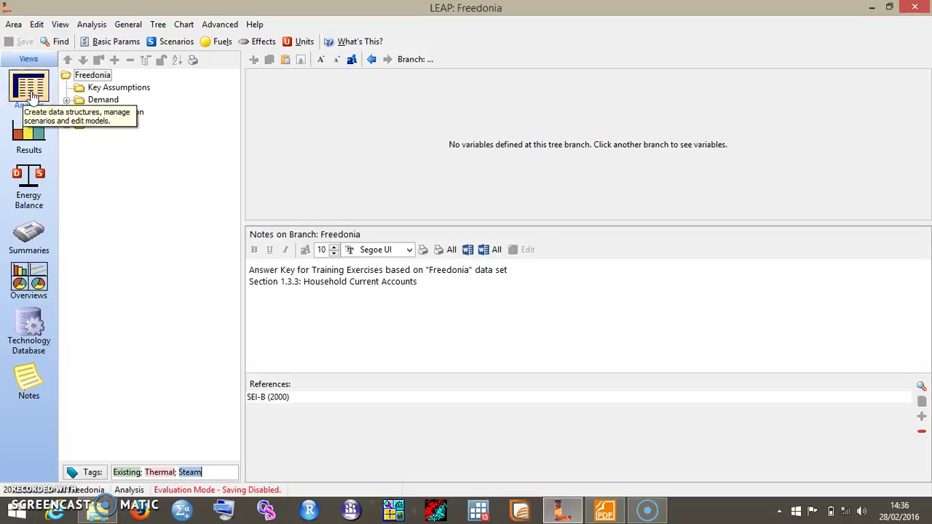
pyautogui.click(35, 93)
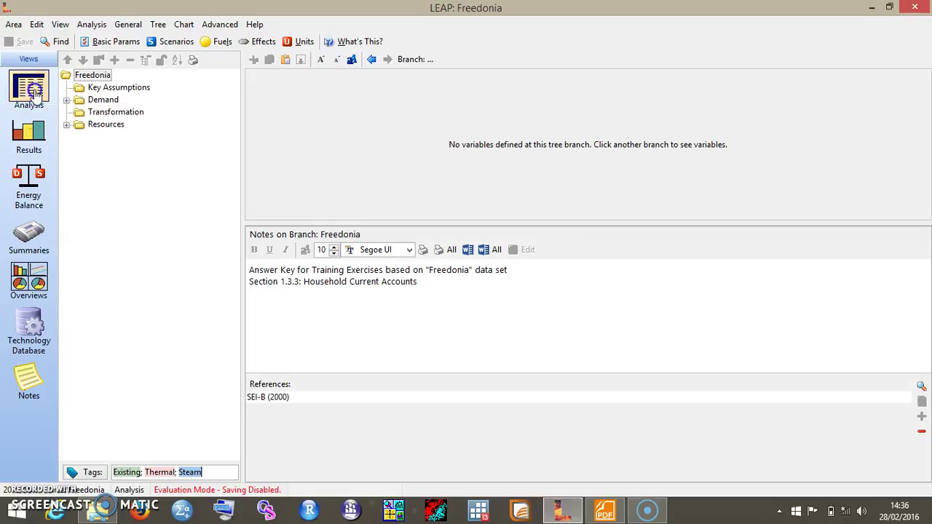
pyautogui.click(82, 102)
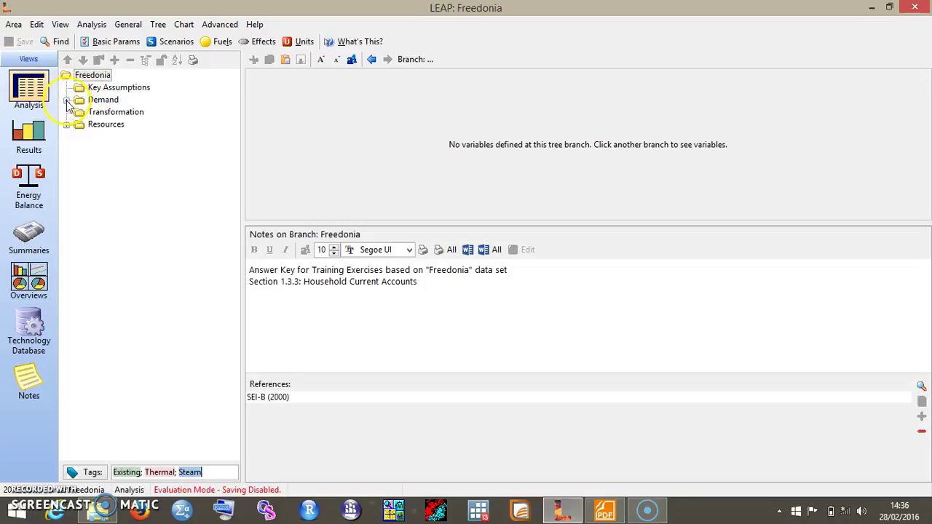
pyautogui.click(67, 100)
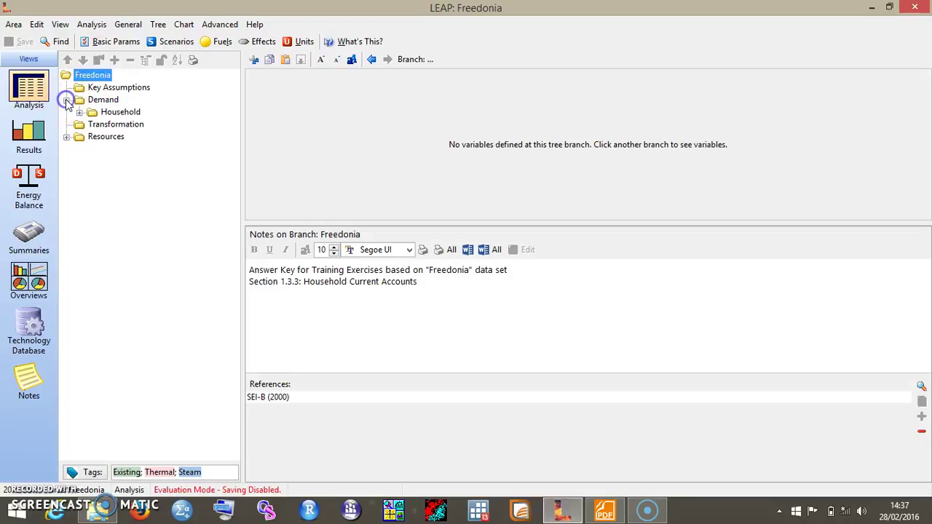
pyautogui.click(80, 113)
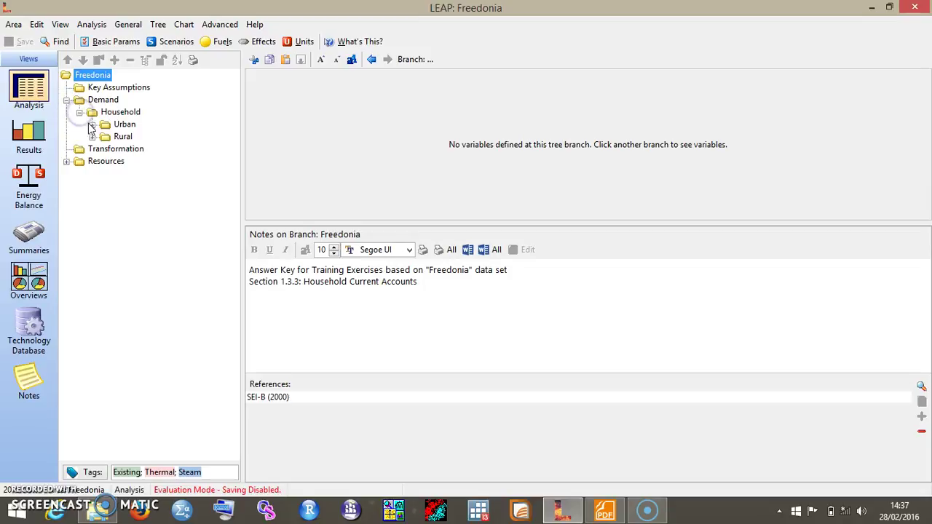
pyautogui.click(93, 124)
pyautogui.click(93, 149)
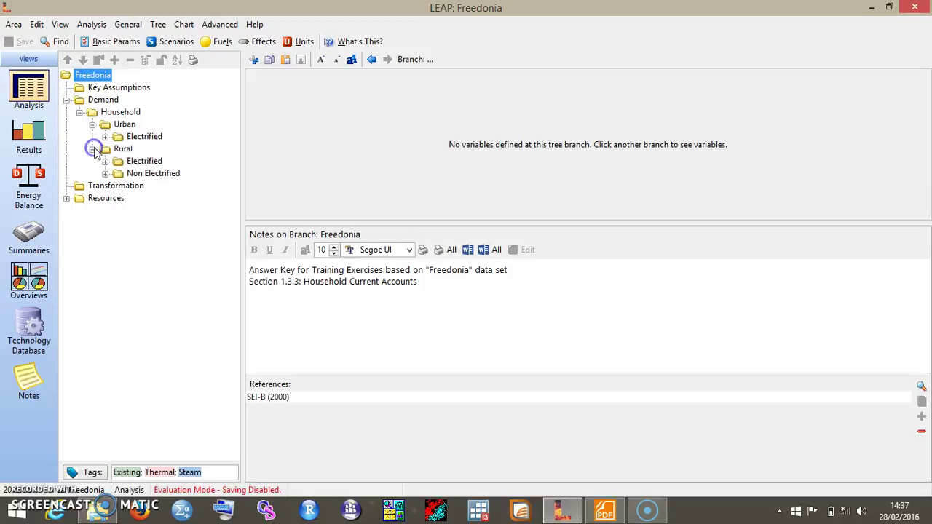
# Examine the end uses and cooking devices under the electrified Urban and Rural households
pyautogui.click(105, 137)
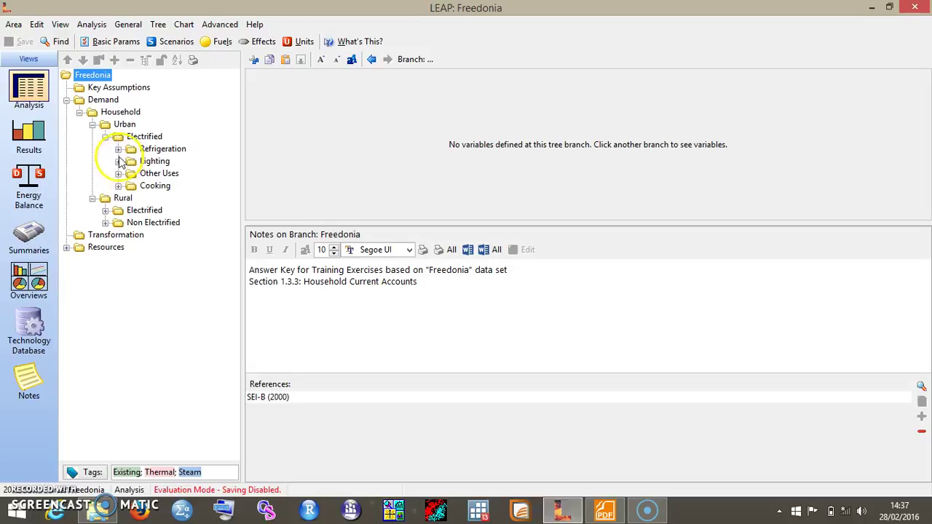
pyautogui.click(118, 148)
pyautogui.click(118, 186)
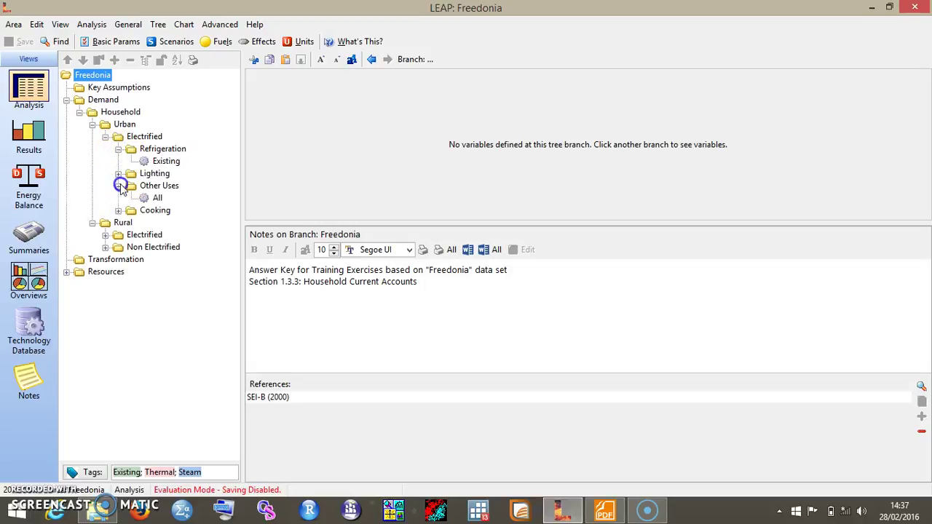
pyautogui.click(118, 211)
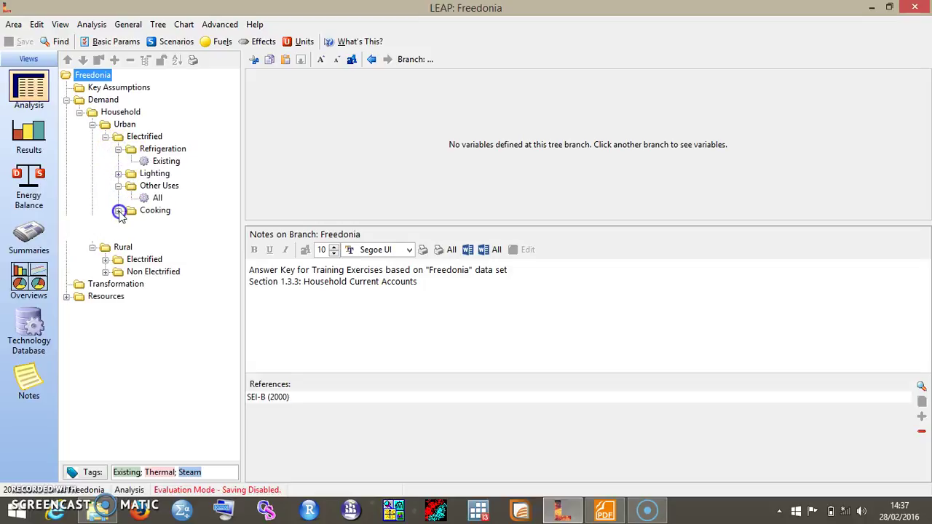
pyautogui.click(106, 260)
pyautogui.click(118, 296)
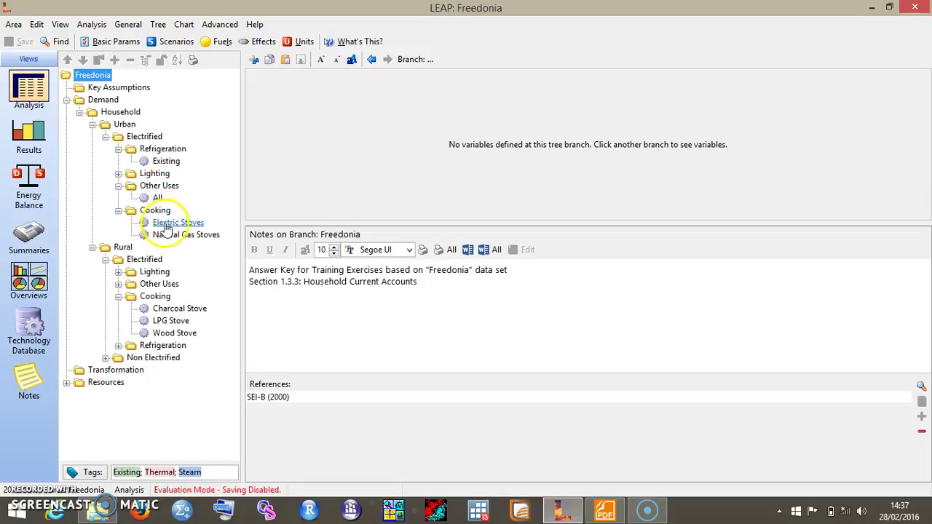
pyautogui.click(206, 239)
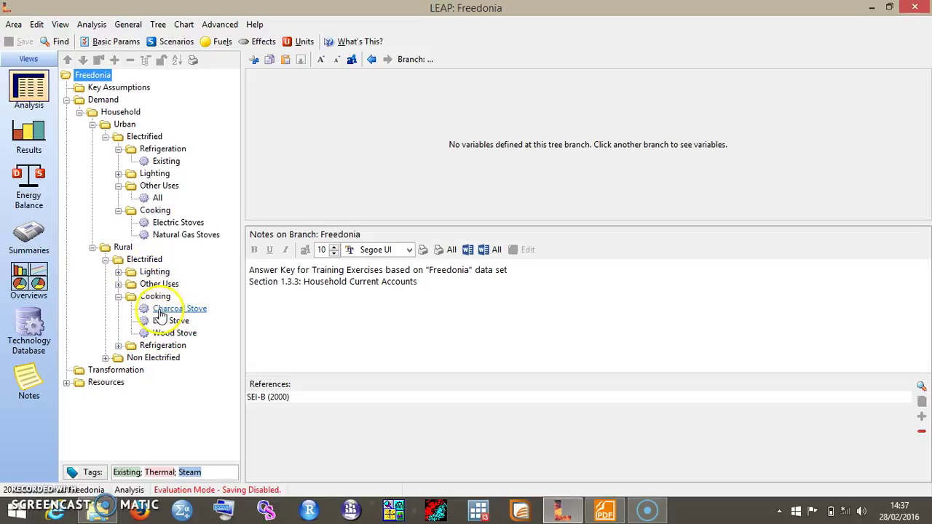
pyautogui.click(152, 278)
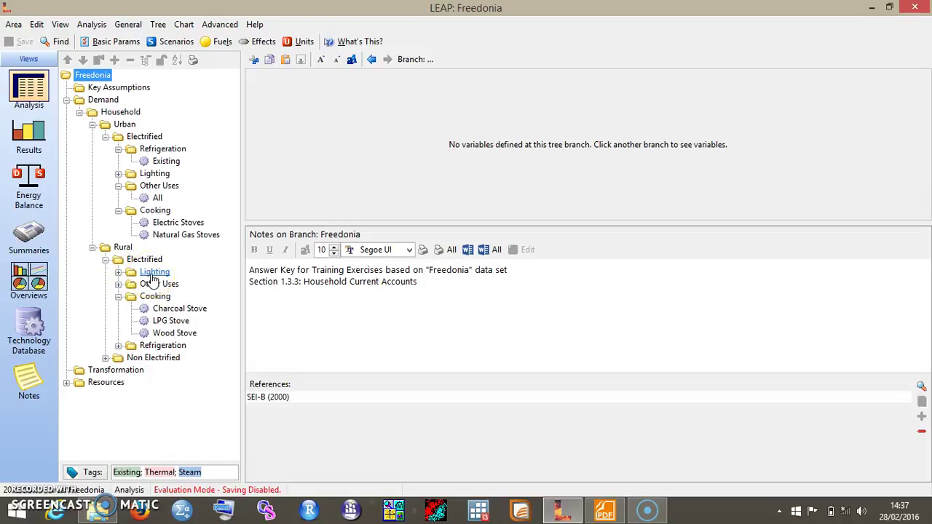
# Collapse the Rural, Urban and Household branches under Demand
pyautogui.click(93, 248)
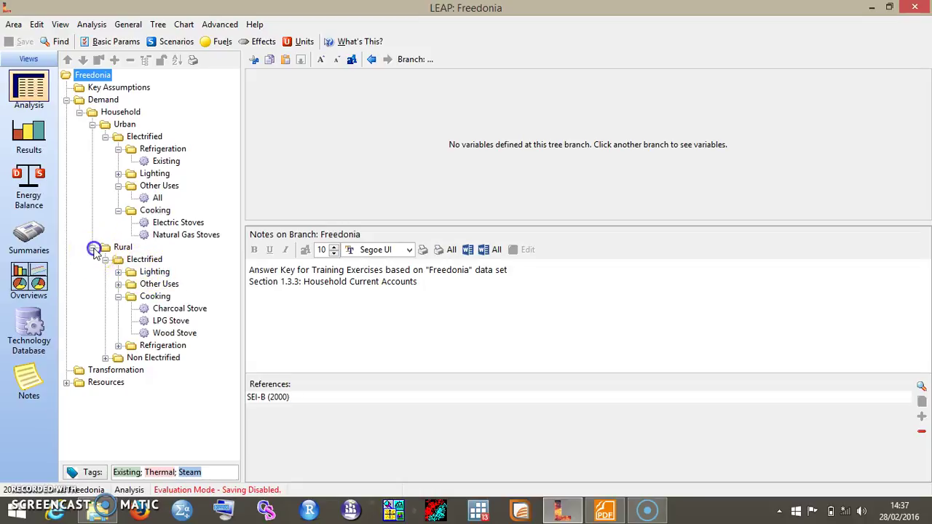
pyautogui.click(105, 138)
pyautogui.click(93, 125)
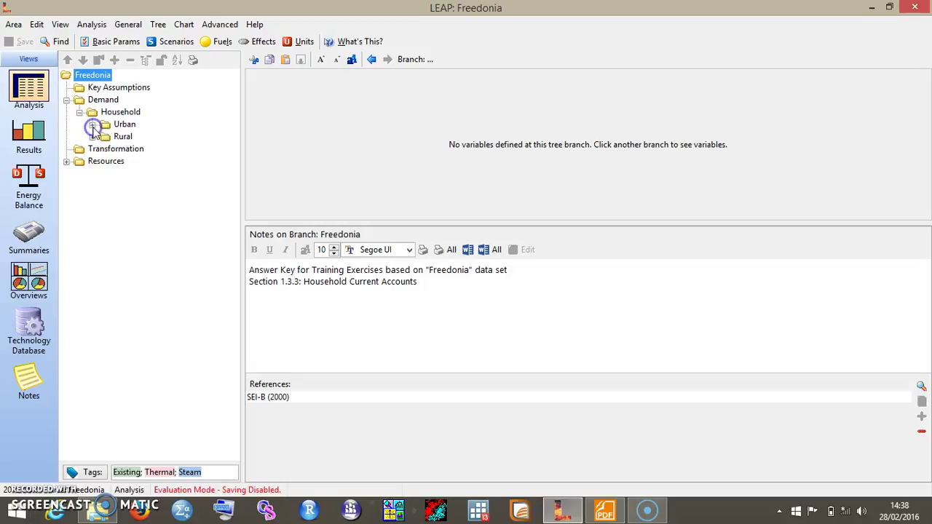
pyautogui.click(79, 112)
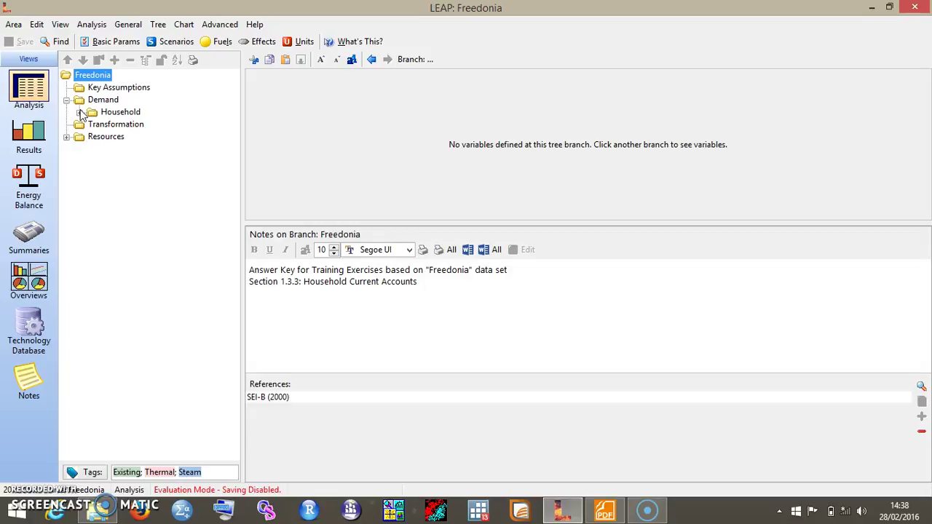
# Set the Household activity level under Demand to 12 with the Million scale
pyautogui.click(117, 113)
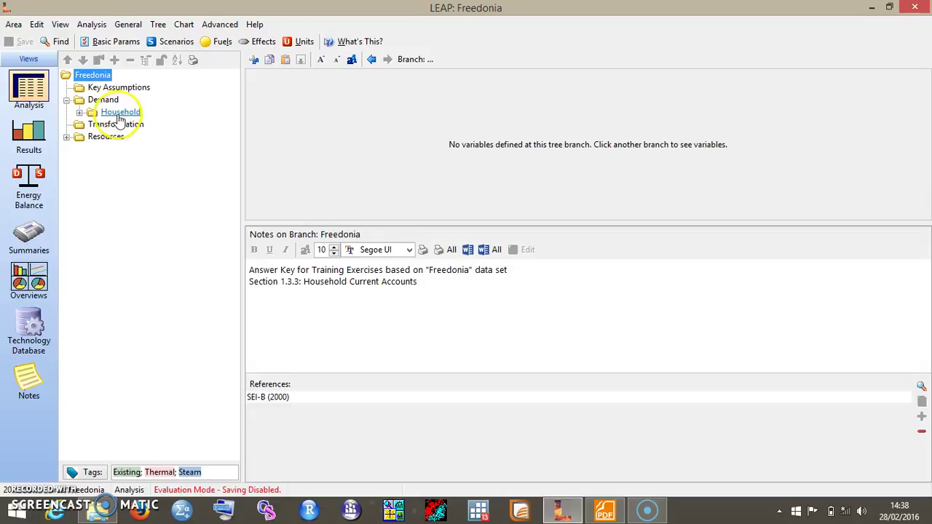
pyautogui.click(119, 114)
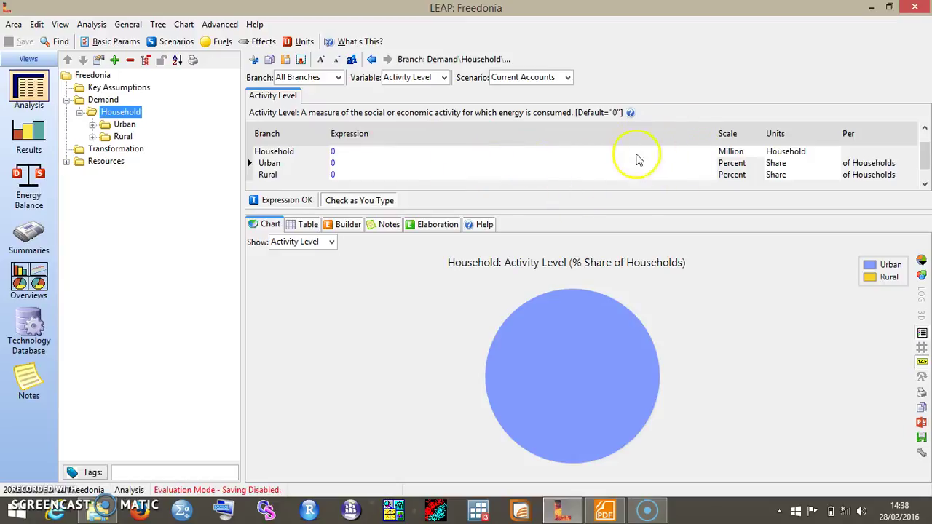
pyautogui.click(335, 153)
pyautogui.write('12')
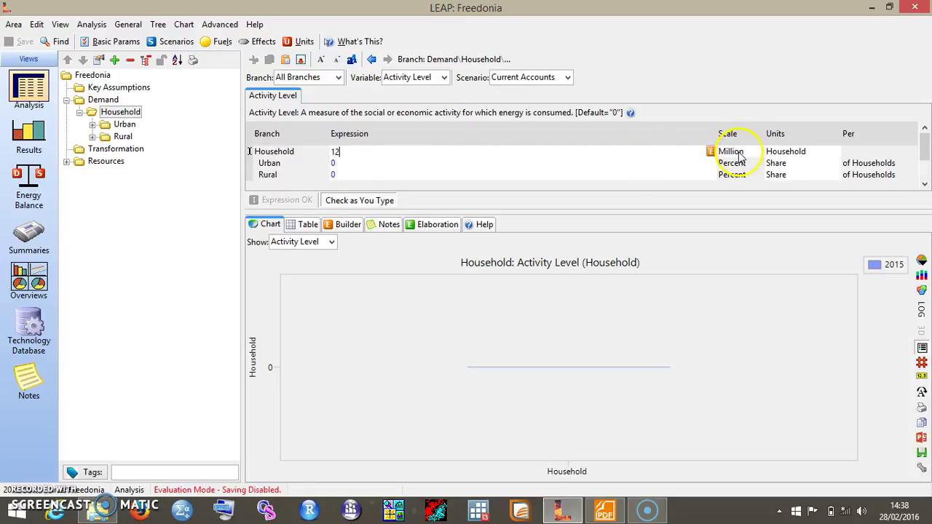
pyautogui.click(757, 154)
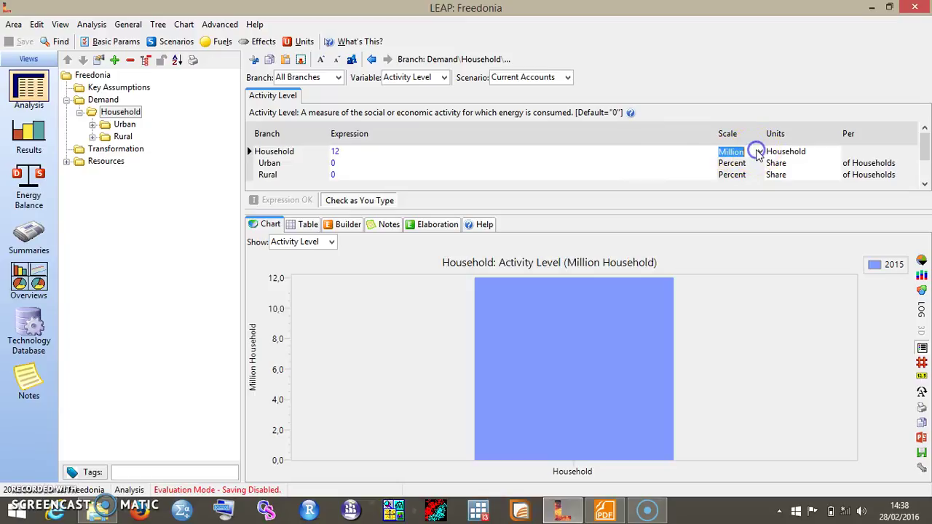
pyautogui.click(761, 153)
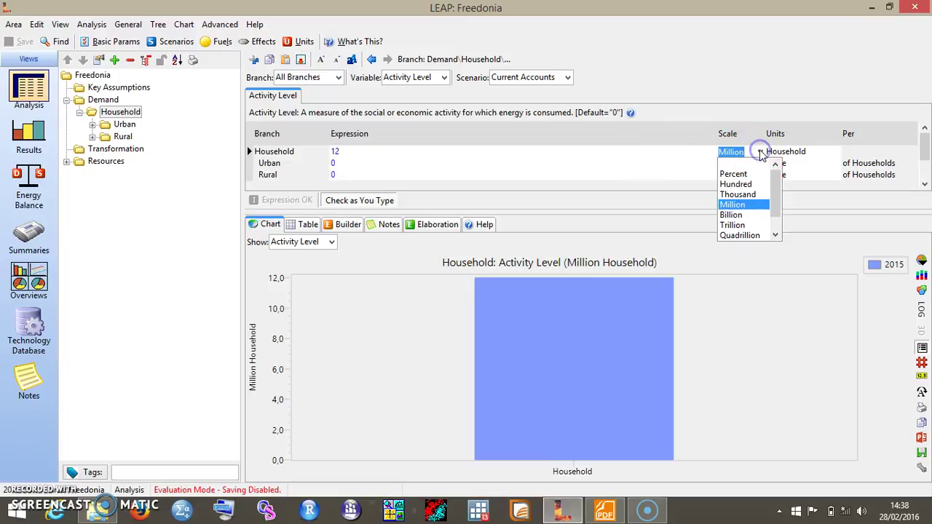
pyautogui.click(741, 206)
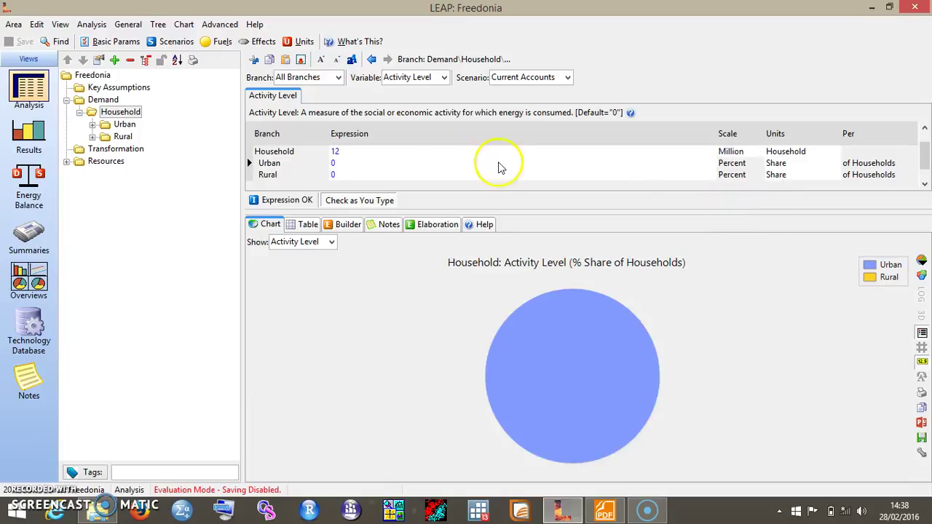
# Set the Urban share of households to 35 percent and the Rural share to Remainder(100)
pyautogui.click(334, 164)
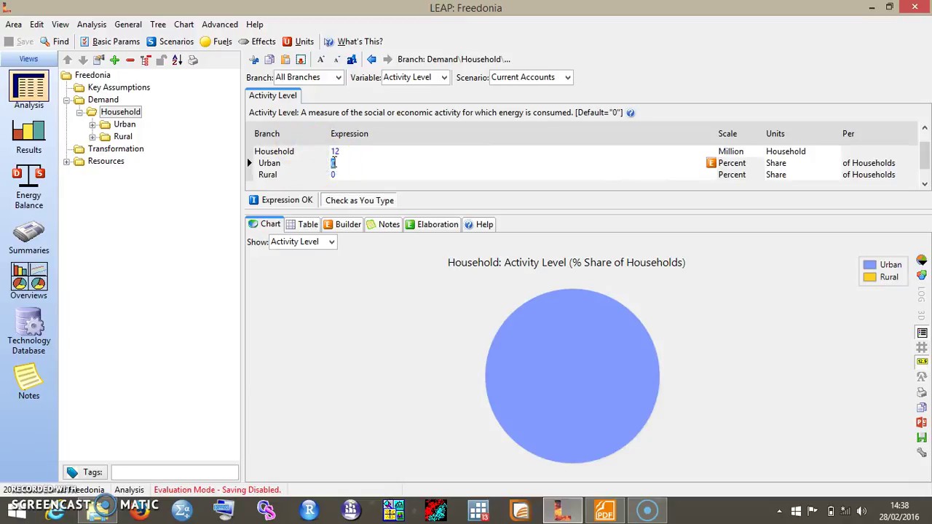
pyautogui.write('35')
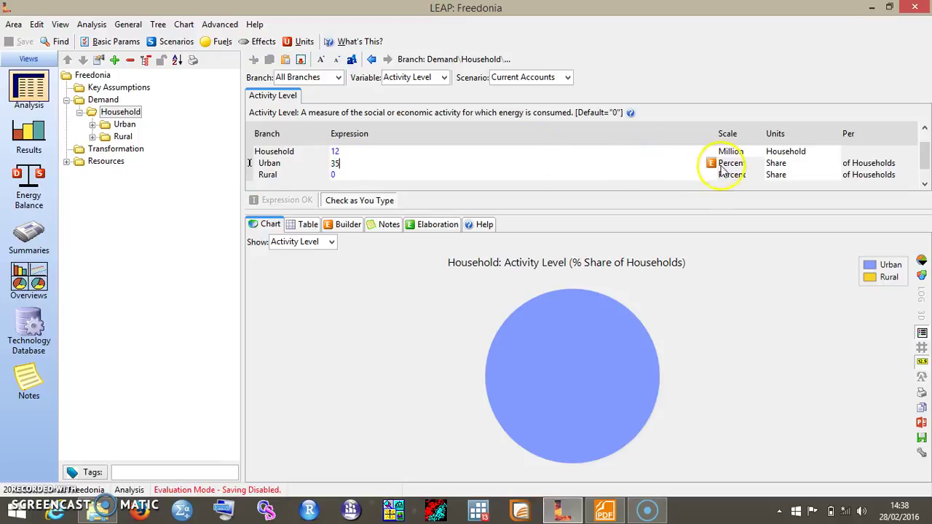
pyautogui.click(332, 175)
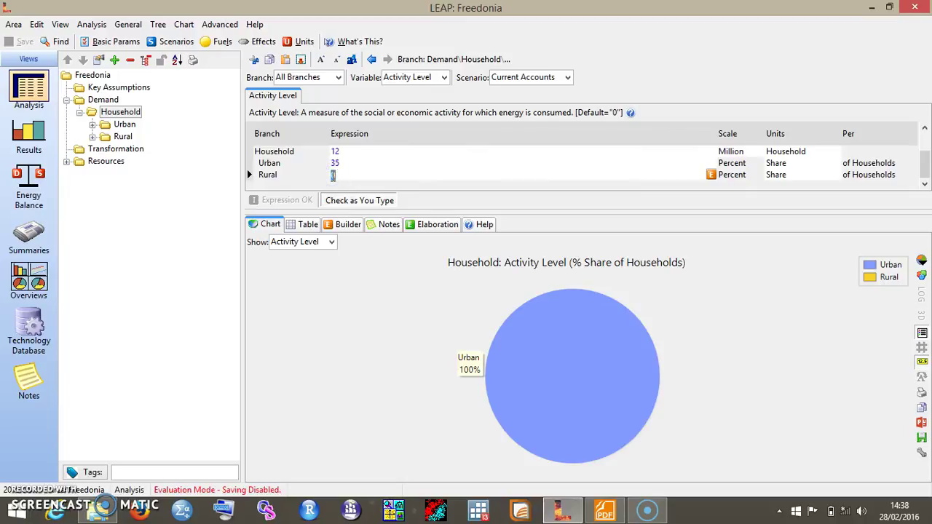
pyautogui.click(711, 175)
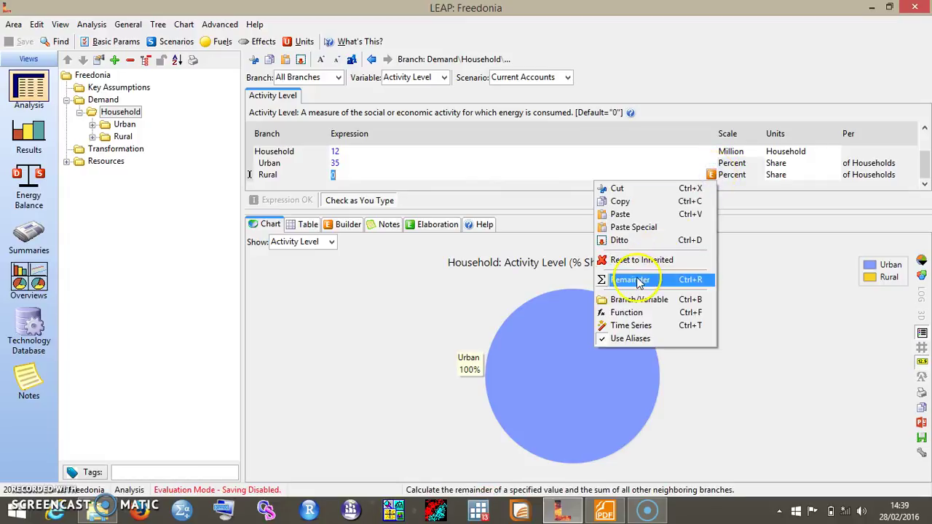
pyautogui.click(638, 282)
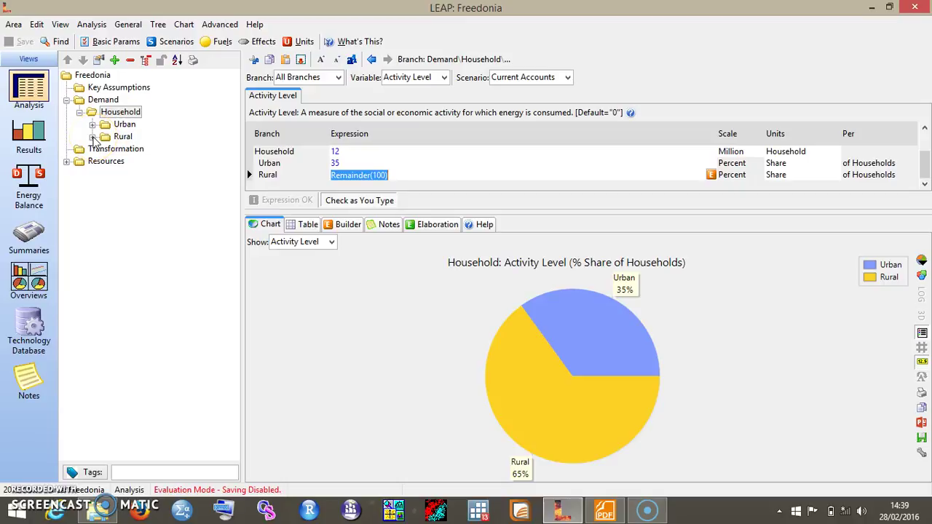
# For rural electrified cooking, set the activity shares to 30 percent Charcoal Stove, 20 percent LPG Stove and Remainder(100) for Wood Stove
pyautogui.click(92, 138)
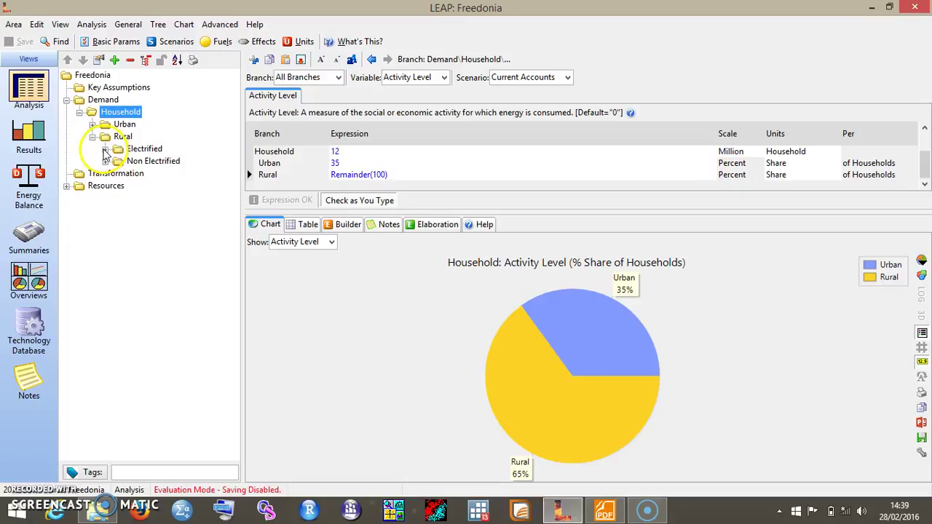
pyautogui.click(106, 150)
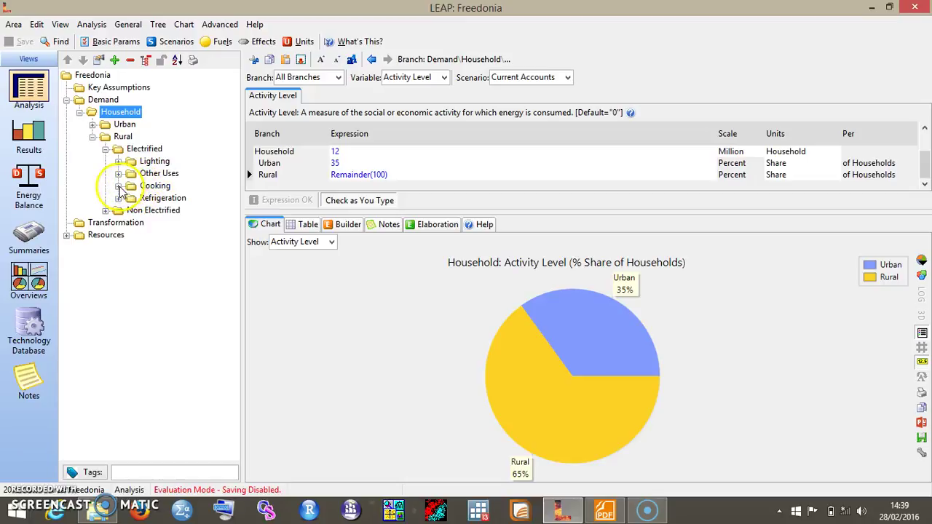
pyautogui.click(120, 187)
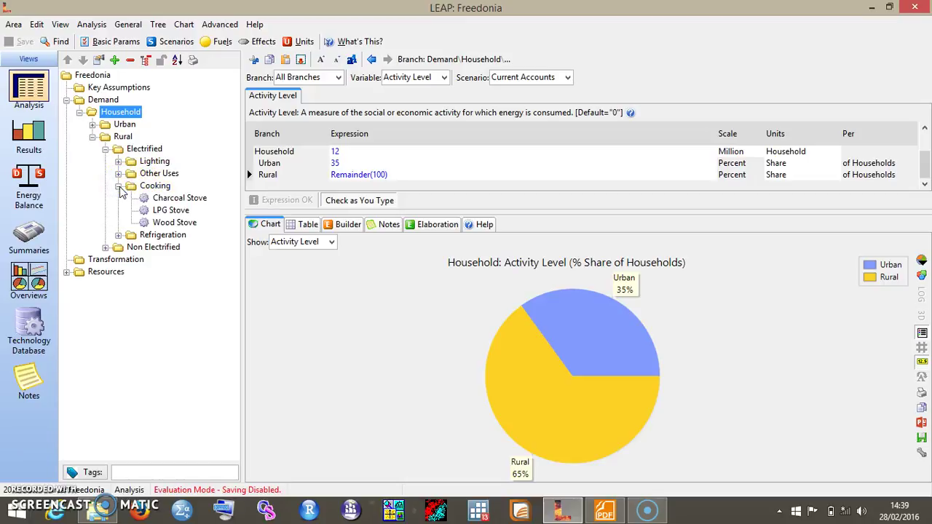
pyautogui.click(164, 190)
pyautogui.click(174, 197)
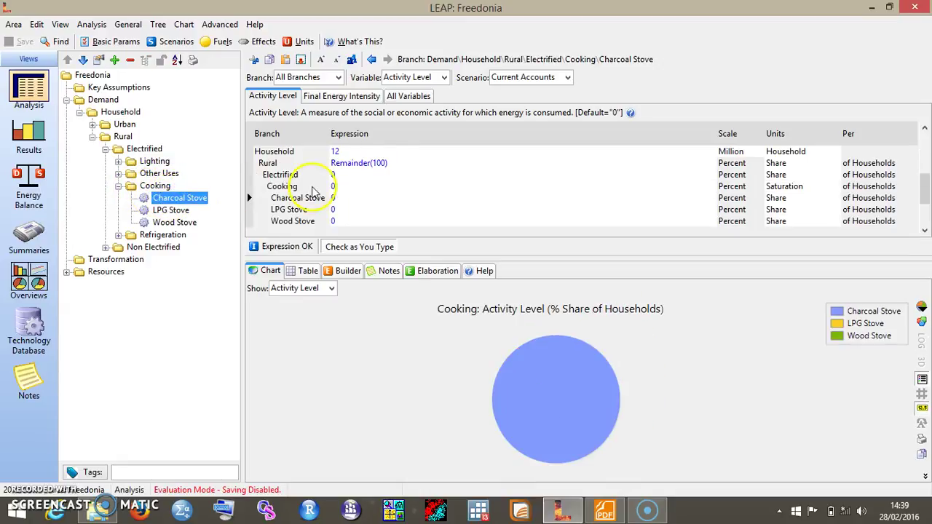
pyautogui.click(333, 197)
pyautogui.write('3')
pyautogui.click(333, 210)
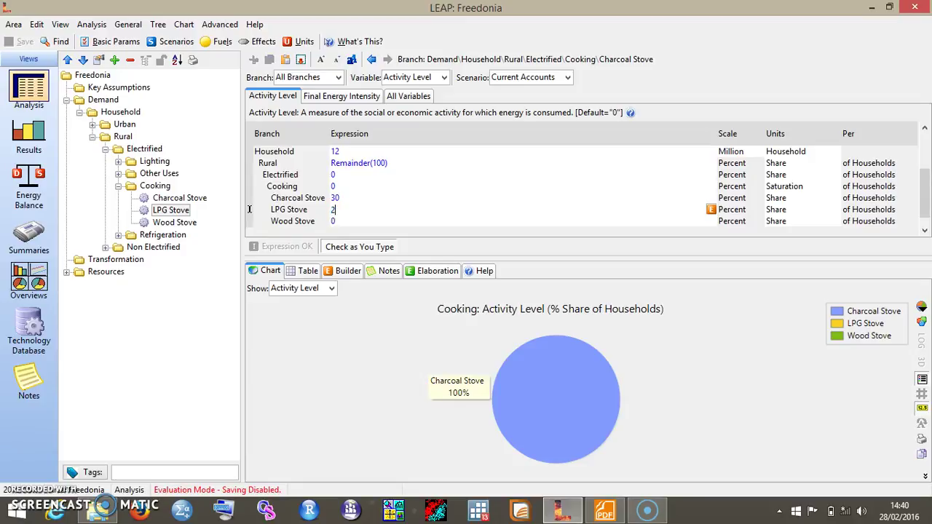
pyautogui.click(333, 221)
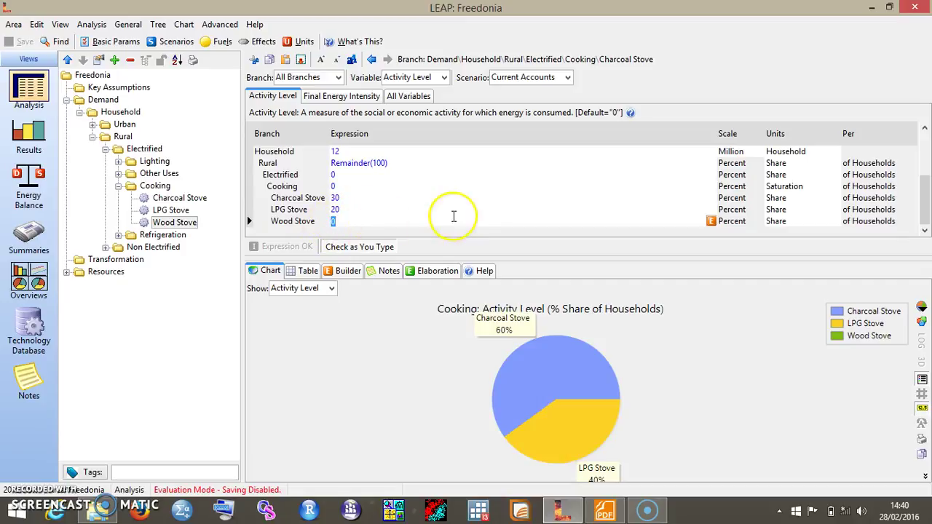
pyautogui.click(711, 221)
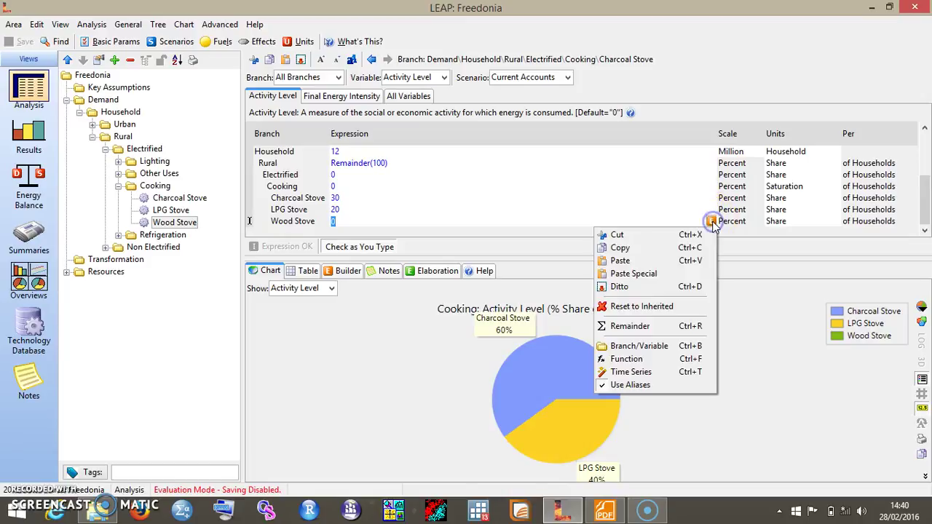
pyautogui.click(636, 327)
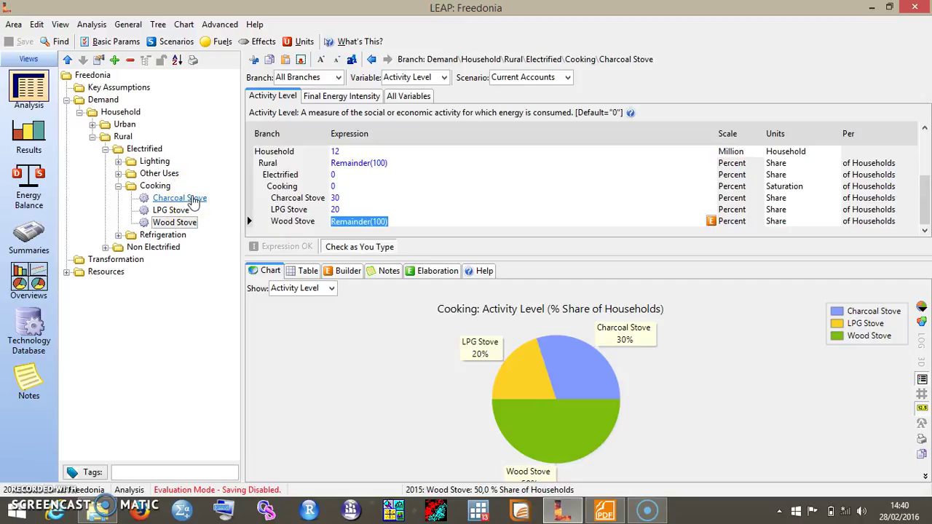
# Set the rural electrified cooking final energy intensities to 150 kg for Charcoal Stove, 59 kg for LPG Stove and 500 kg for Wood Stove per household
pyautogui.click(342, 96)
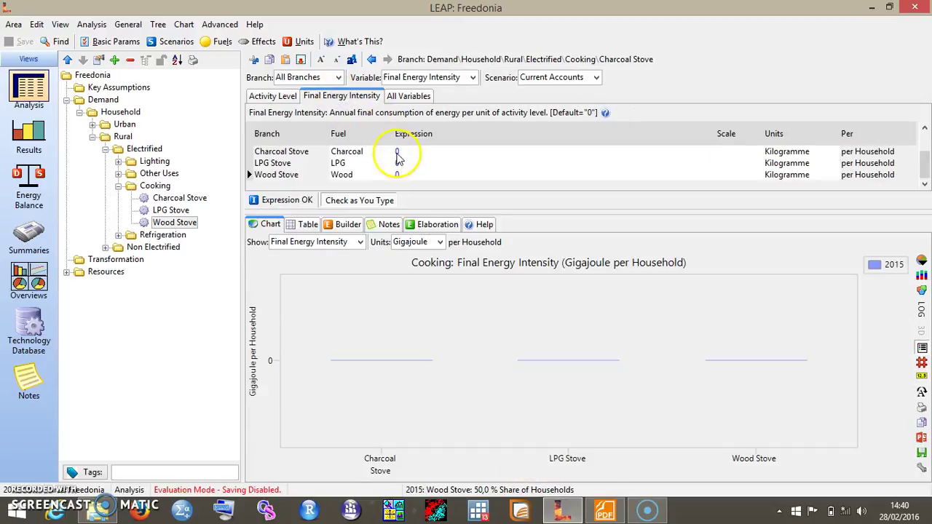
pyautogui.click(397, 152)
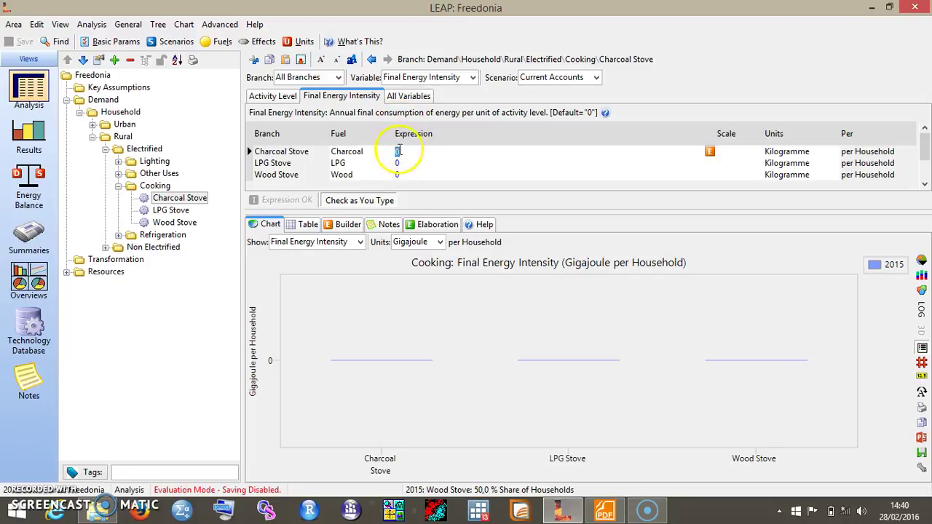
pyautogui.write('150')
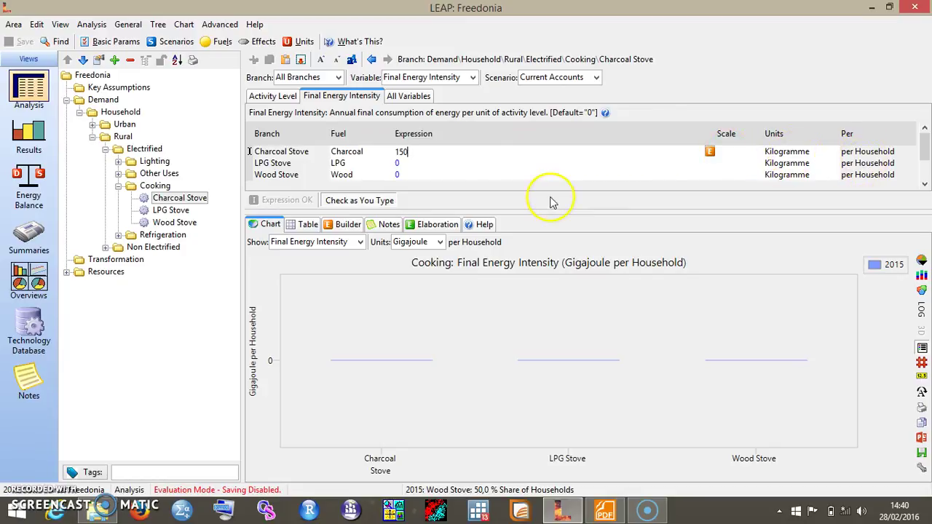
pyautogui.click(397, 164)
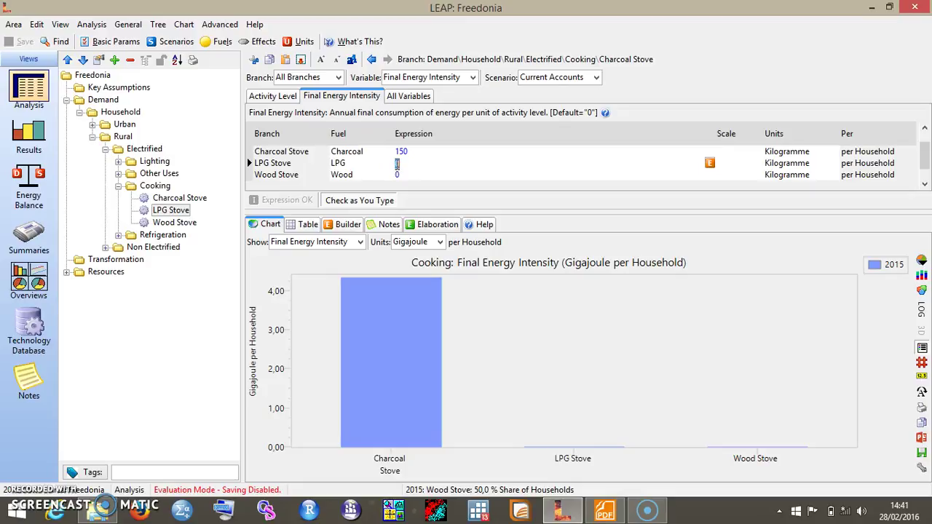
pyautogui.write('59')
pyautogui.click(398, 175)
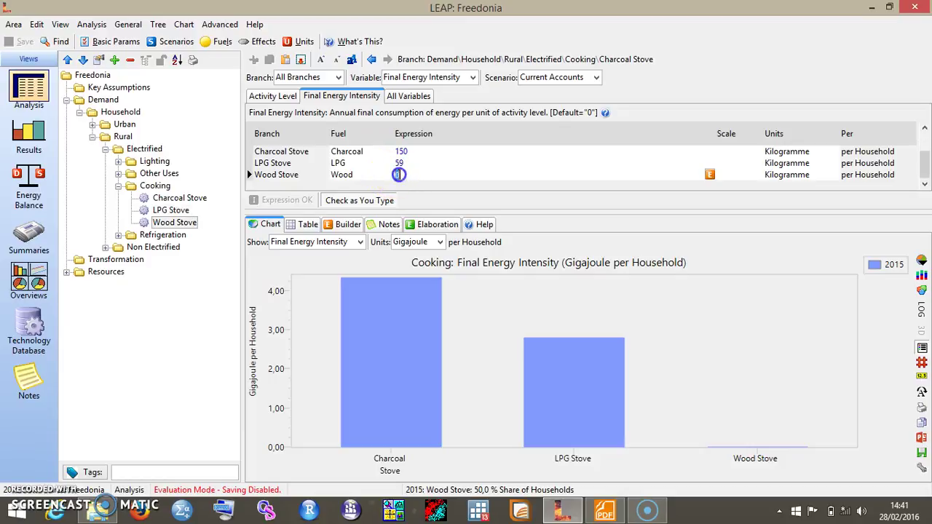
pyautogui.write('500')
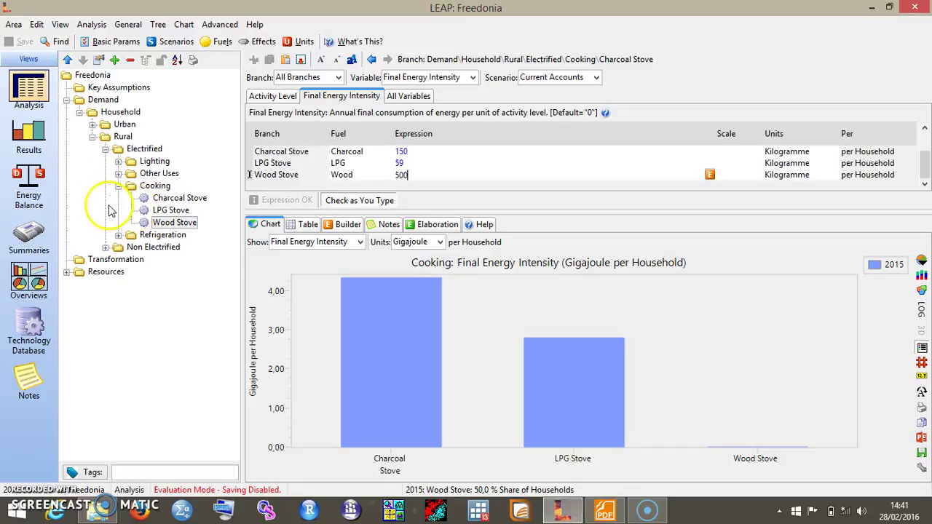
# Set the Rural Electrified share to 35 percent and its Refrigeration saturation to 25 percent
pyautogui.click(119, 186)
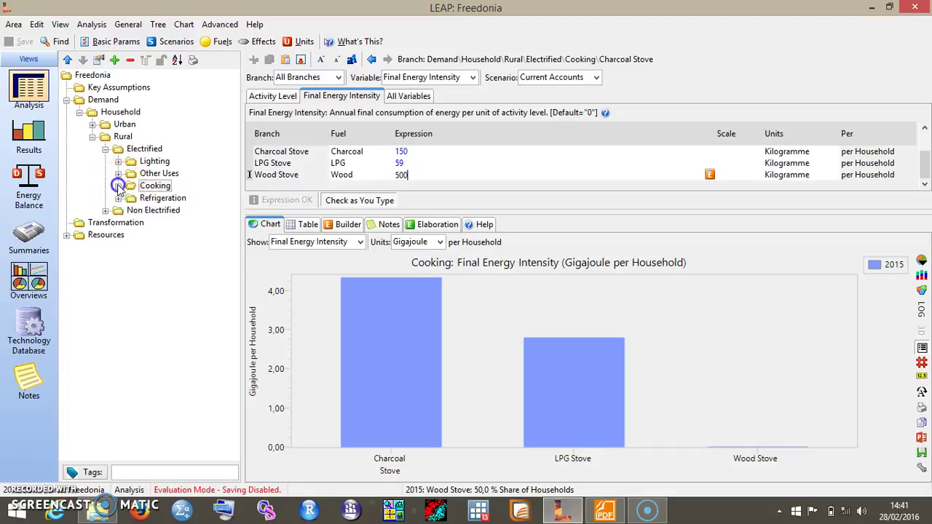
pyautogui.click(120, 187)
pyautogui.click(119, 187)
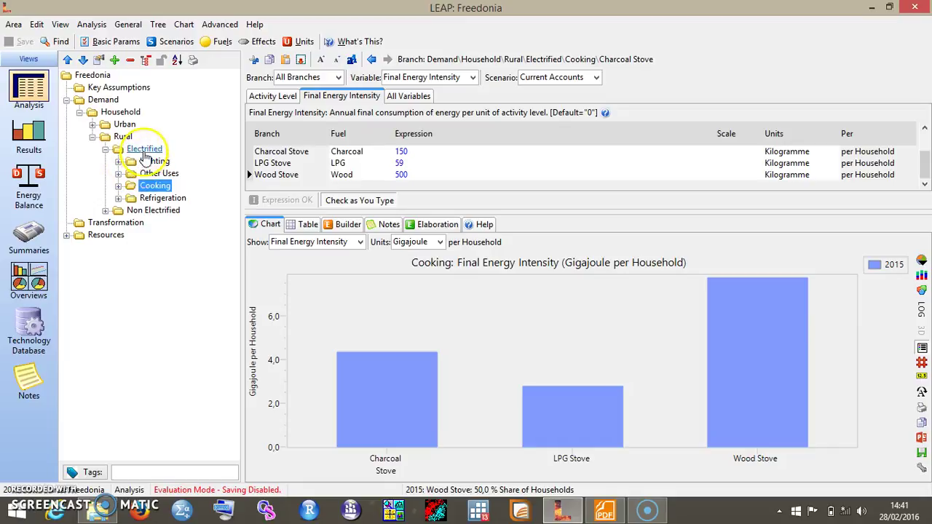
pyautogui.click(145, 151)
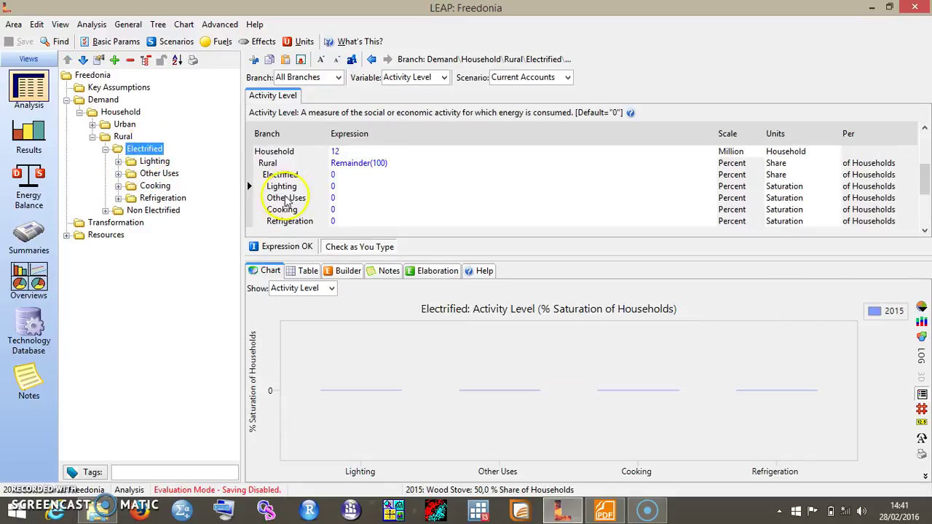
pyautogui.click(333, 176)
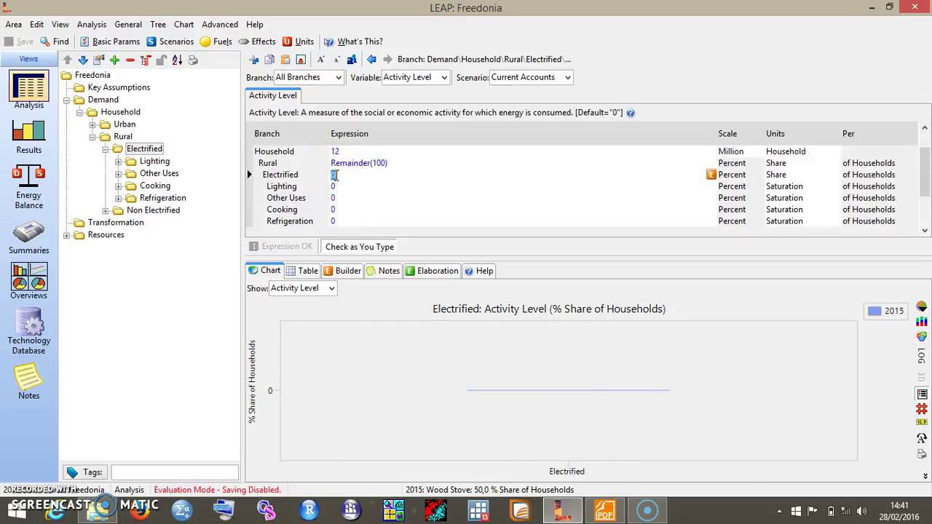
pyautogui.write('35')
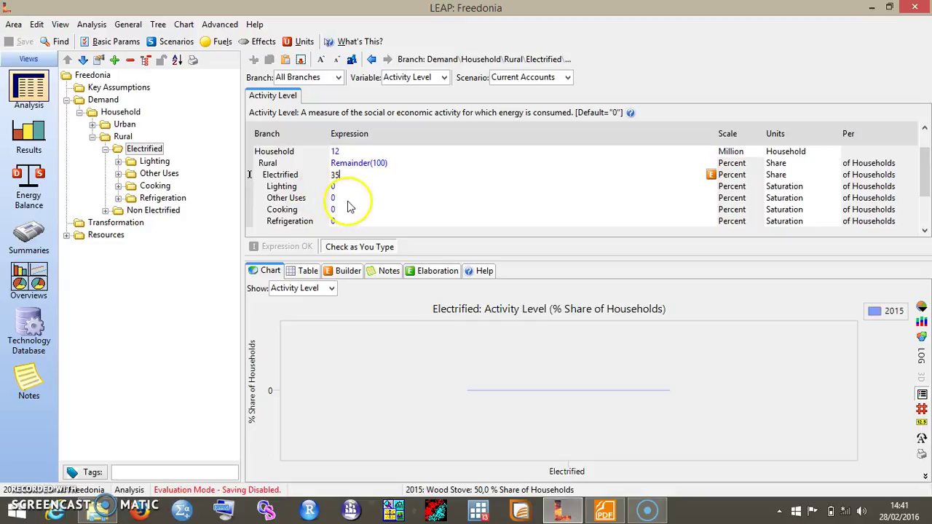
pyautogui.click(333, 221)
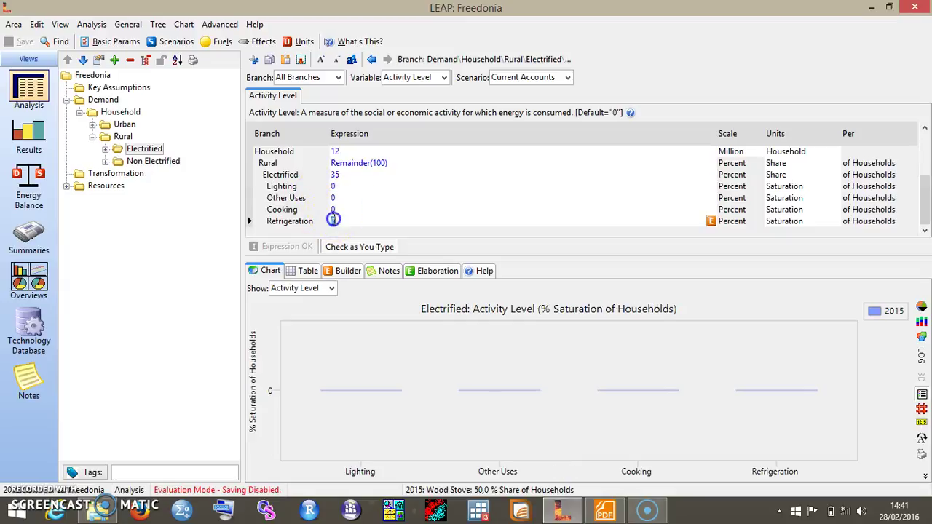
pyautogui.write('25')
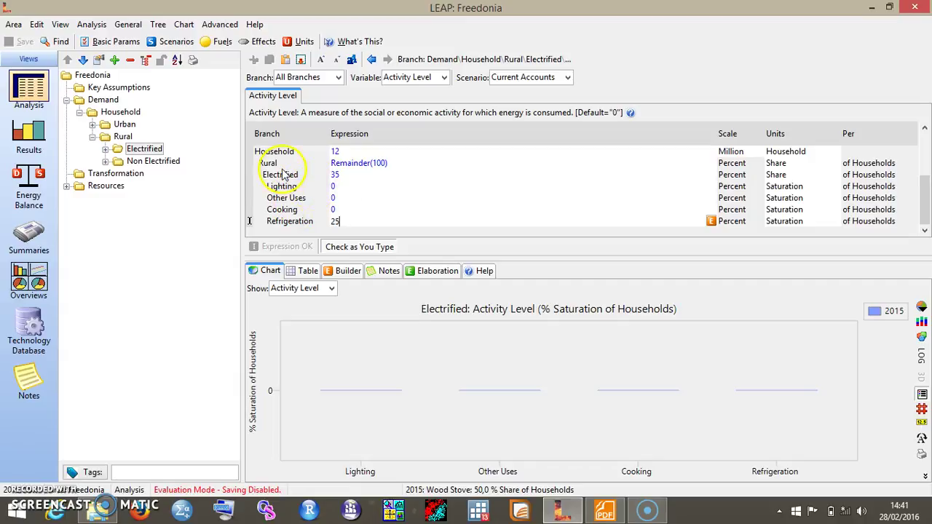
# Set the final energy intensity of the rural electrified Refrigeration device to 500 kilowatt-hours per household
pyautogui.click(149, 150)
pyautogui.doubleClick(149, 150)
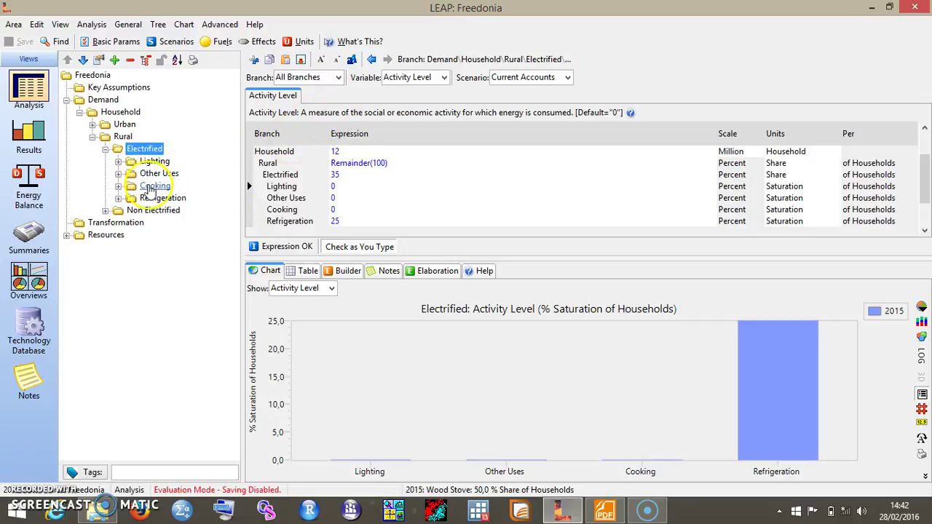
pyautogui.doubleClick(153, 198)
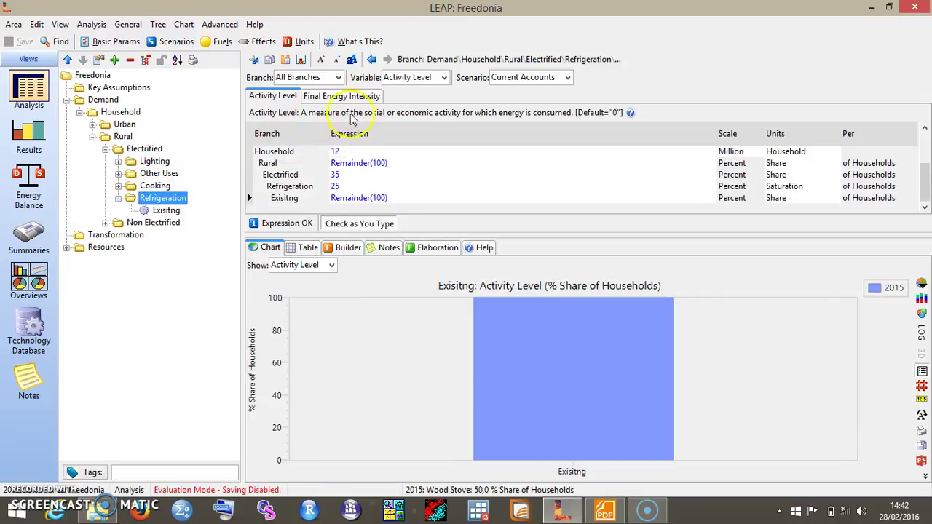
pyautogui.click(361, 98)
pyautogui.click(397, 151)
pyautogui.write('50')
pyautogui.press('Return')
pyautogui.write('0')
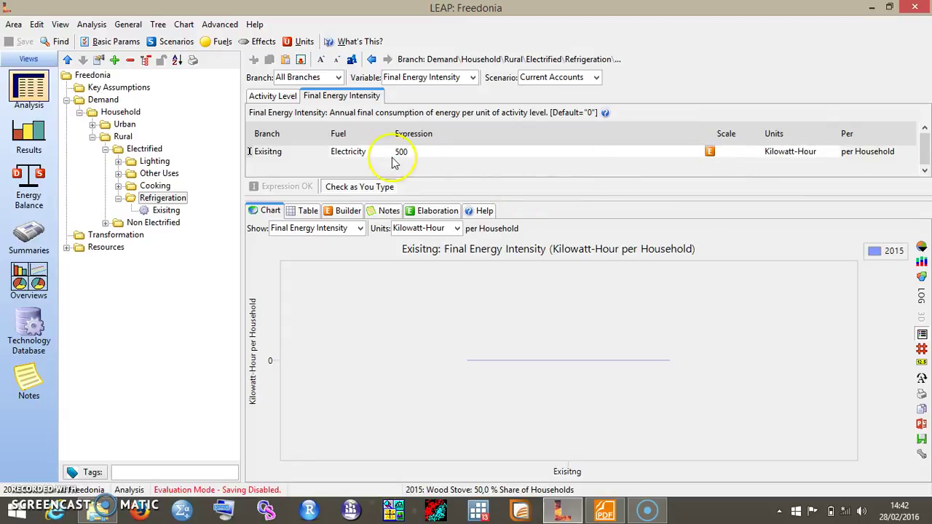
# Set the activity level of the rural electrified Lighting category to 100 percent saturation
pyautogui.click(155, 164)
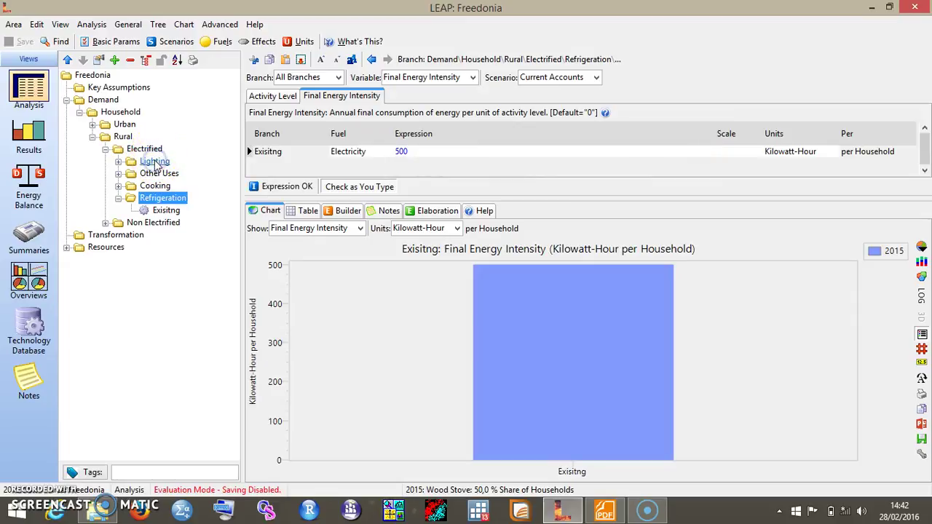
pyautogui.click(253, 96)
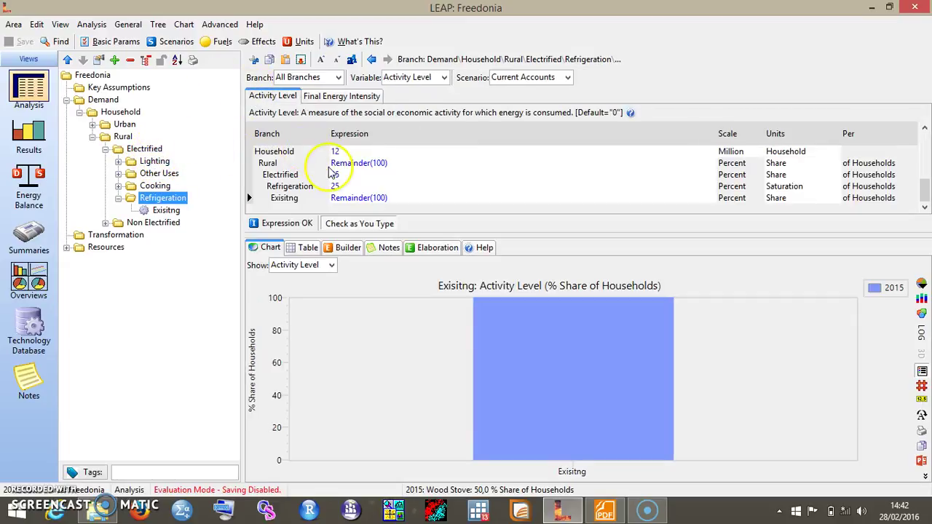
pyautogui.doubleClick(150, 163)
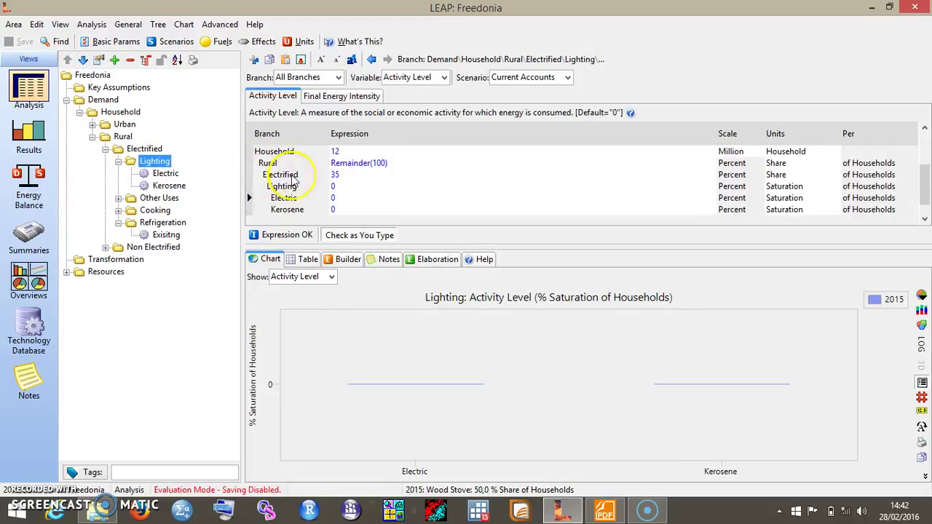
pyautogui.click(335, 188)
pyautogui.write('100')
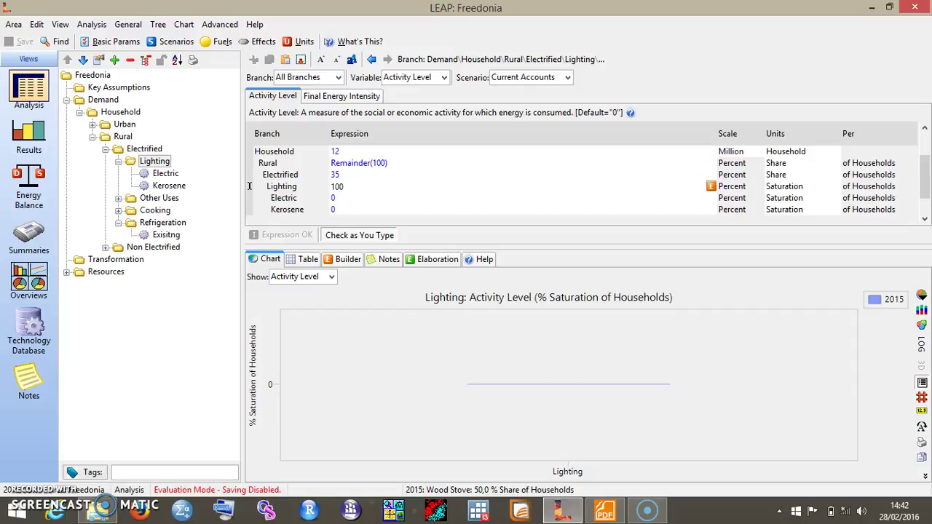
pyautogui.click(335, 186)
# Set the final energy intensity of rural electrified Electric lighting to 335 kilowatt-hours per household
pyautogui.click(365, 97)
pyautogui.click(400, 153)
pyautogui.write('335')
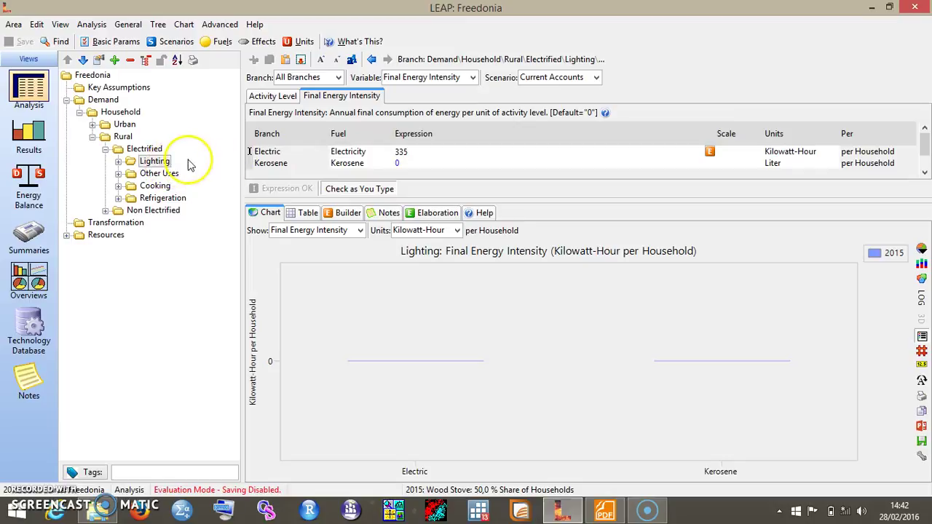
pyautogui.moveTo(156, 175); pyautogui.dragTo(127, 173)
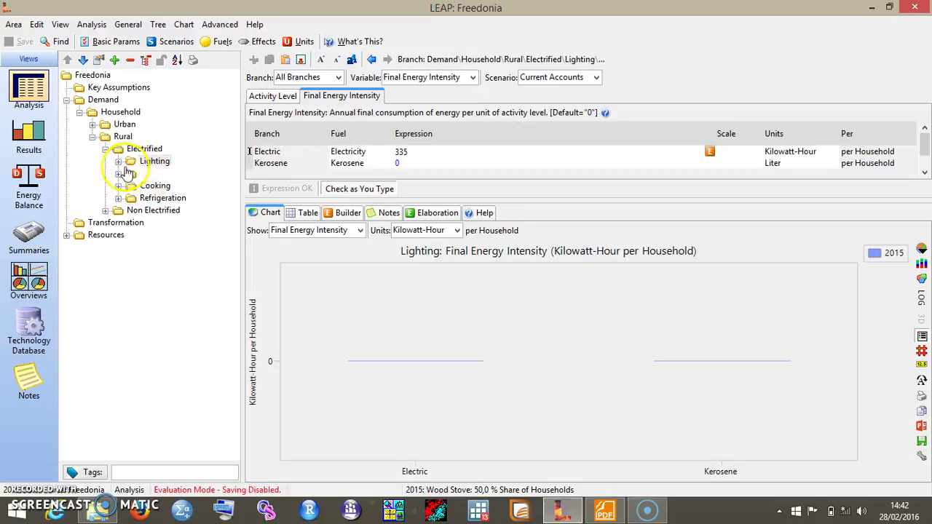
# Set the activity level of Kerosene under rural electrified Lighting to 35 percent saturation
pyautogui.click(118, 162)
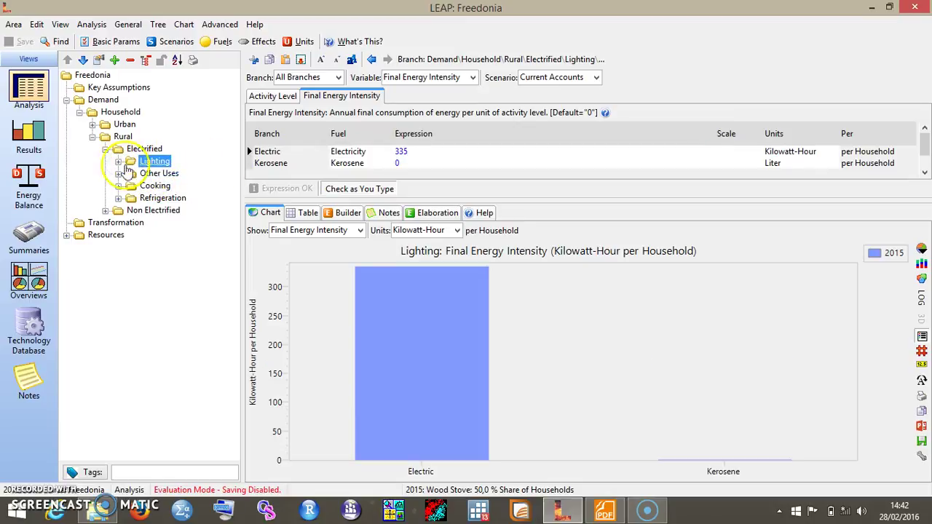
pyautogui.click(119, 161)
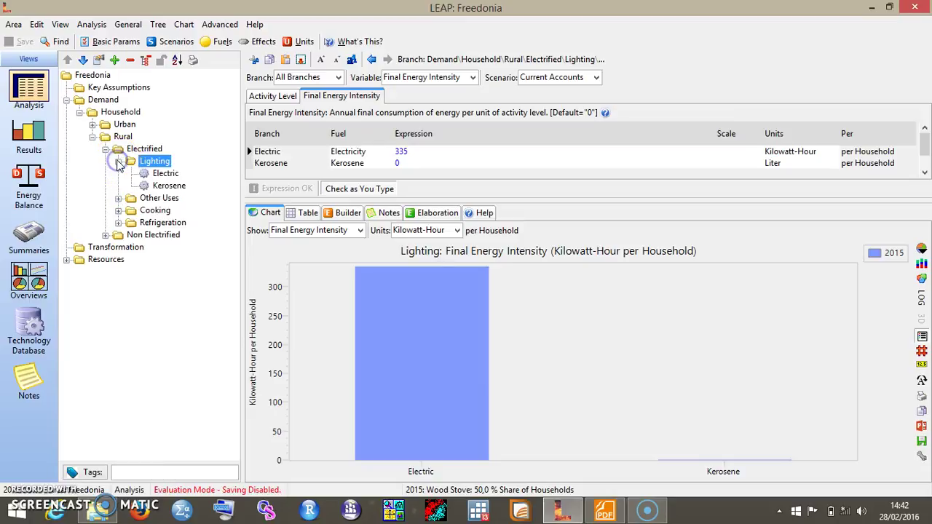
pyautogui.click(166, 186)
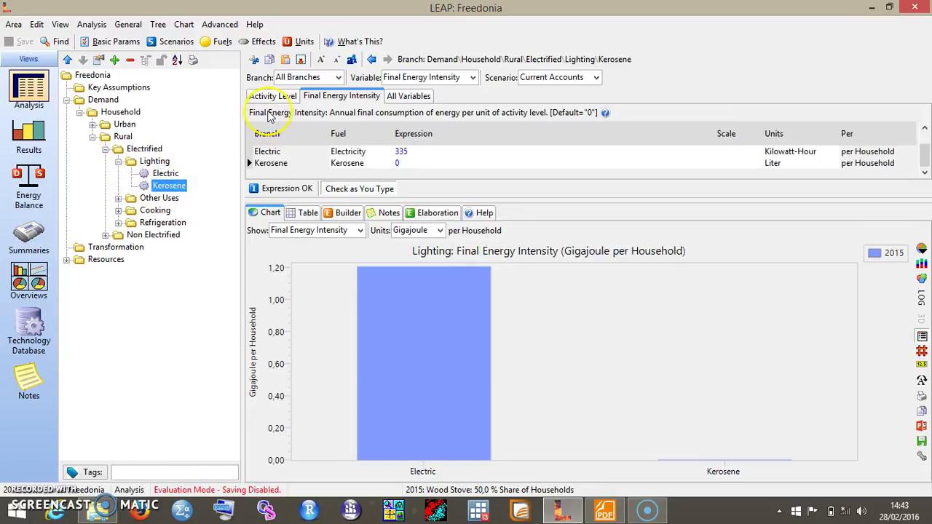
pyautogui.click(280, 96)
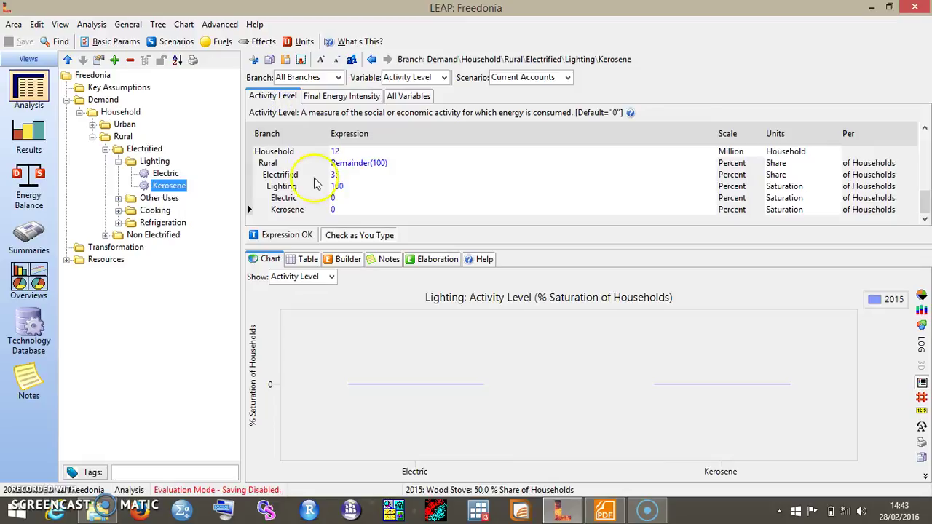
pyautogui.click(333, 210)
pyautogui.write('35')
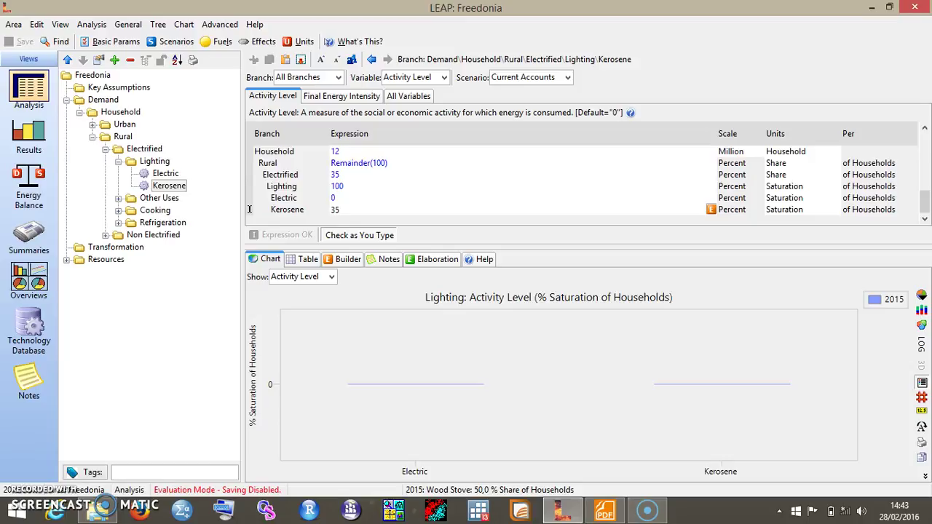
# Set the final energy intensity of rural electrified Kerosene lighting to 9 liters per household
pyautogui.click(335, 97)
pyautogui.click(397, 161)
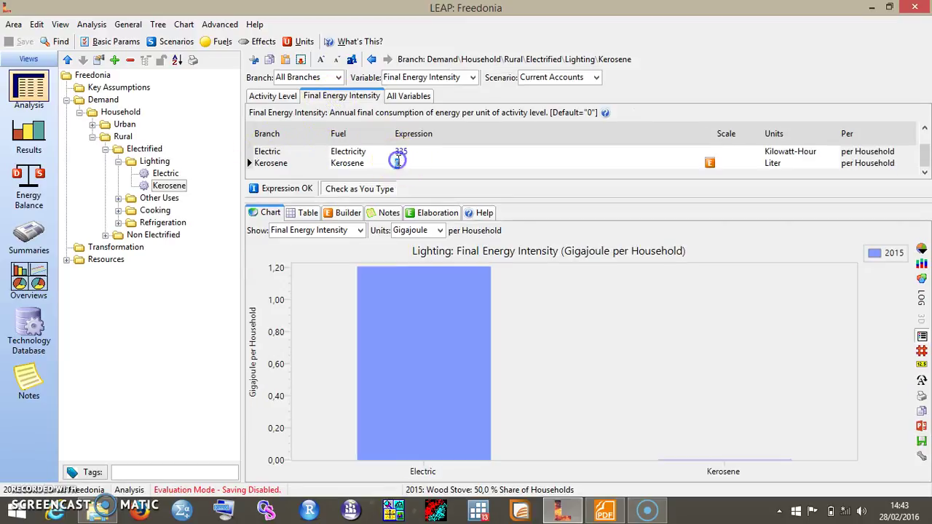
pyautogui.write('9')
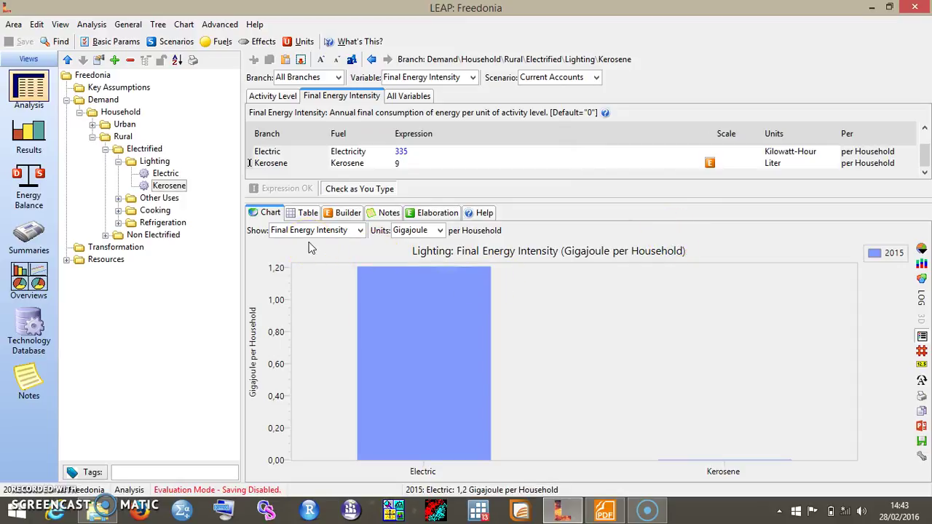
pyautogui.click(160, 199)
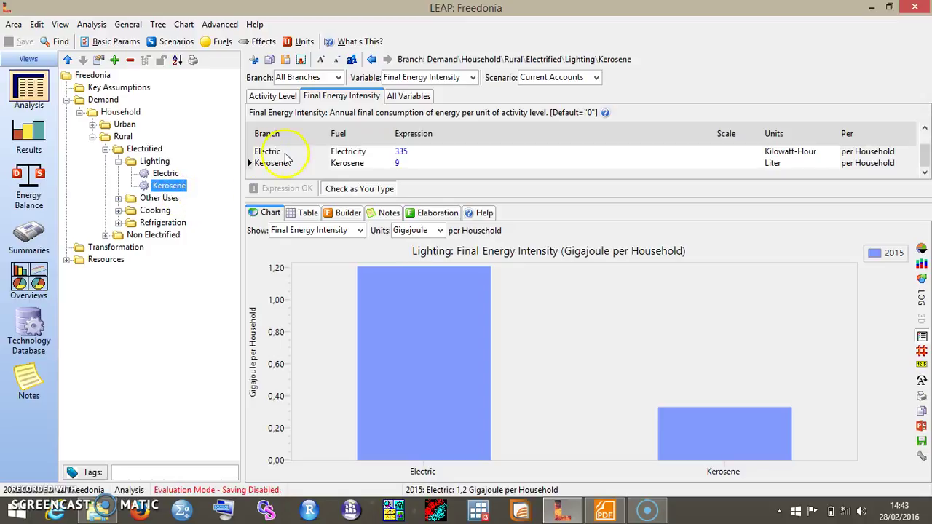
# Set the final energy intensity of All under rural electrified Other Uses to 121 kilowatt-hours per household and collapse the Electrified branch
pyautogui.doubleClick(157, 199)
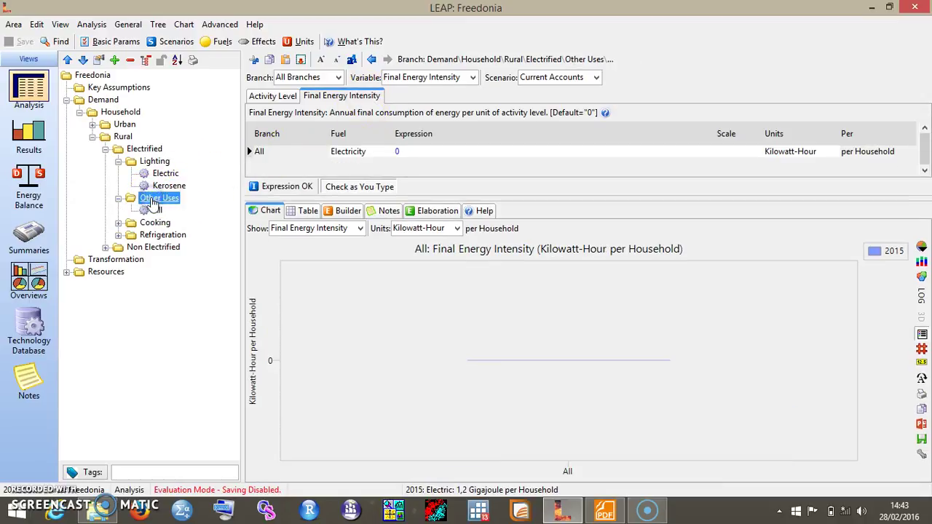
pyautogui.click(398, 151)
pyautogui.write('121')
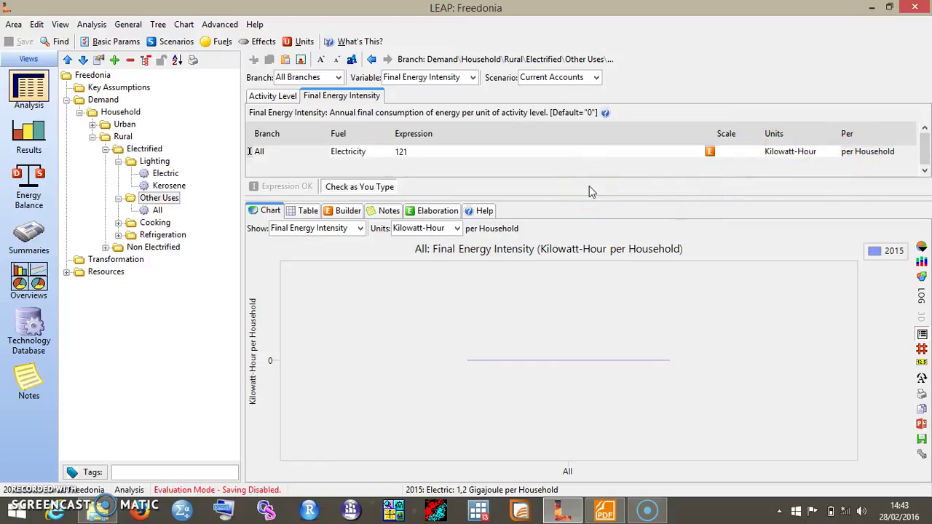
pyautogui.click(106, 149)
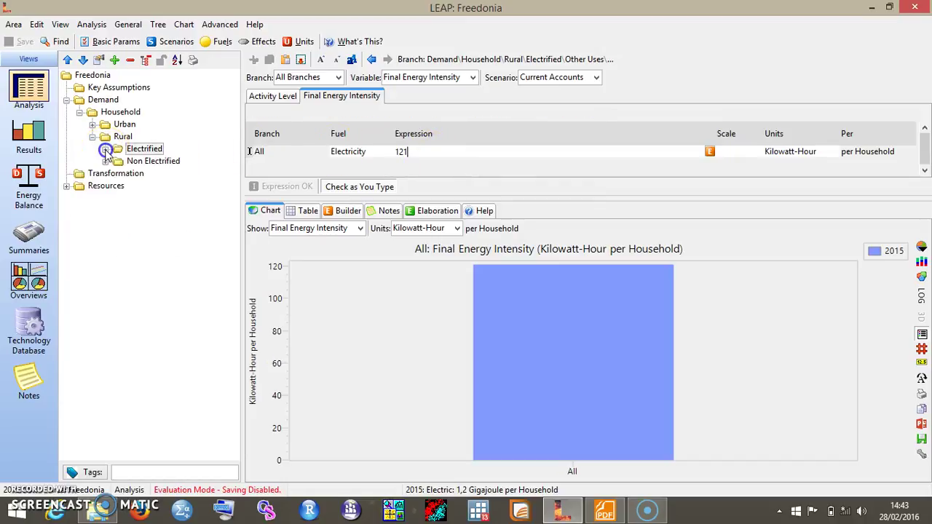
pyautogui.click(106, 150)
pyautogui.click(106, 149)
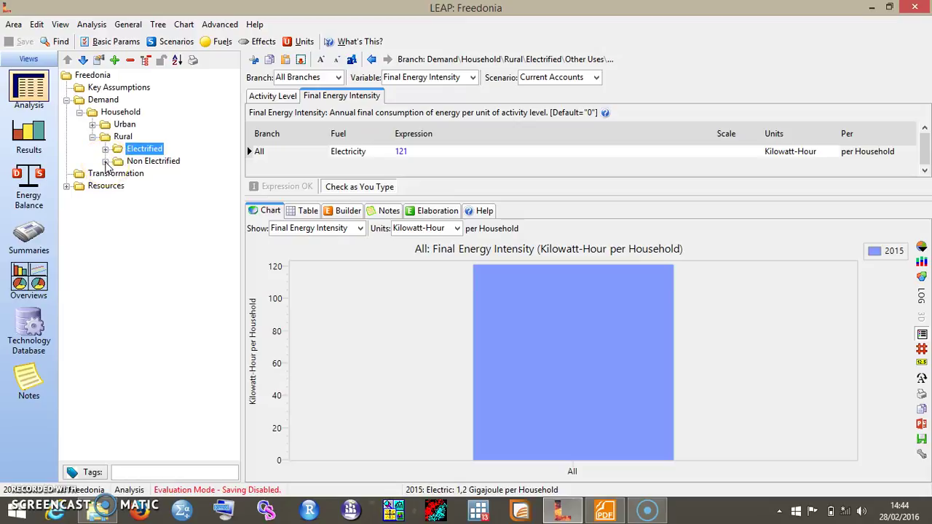
# Set the activity share of Kerosene under rural Non Electrified Lighting to 100 percent
pyautogui.click(125, 147)
pyautogui.click(106, 162)
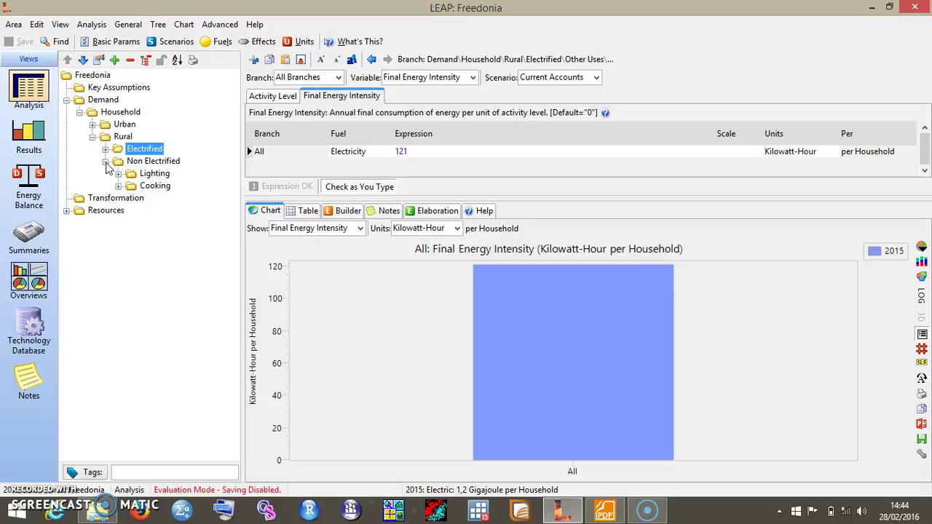
pyautogui.click(118, 173)
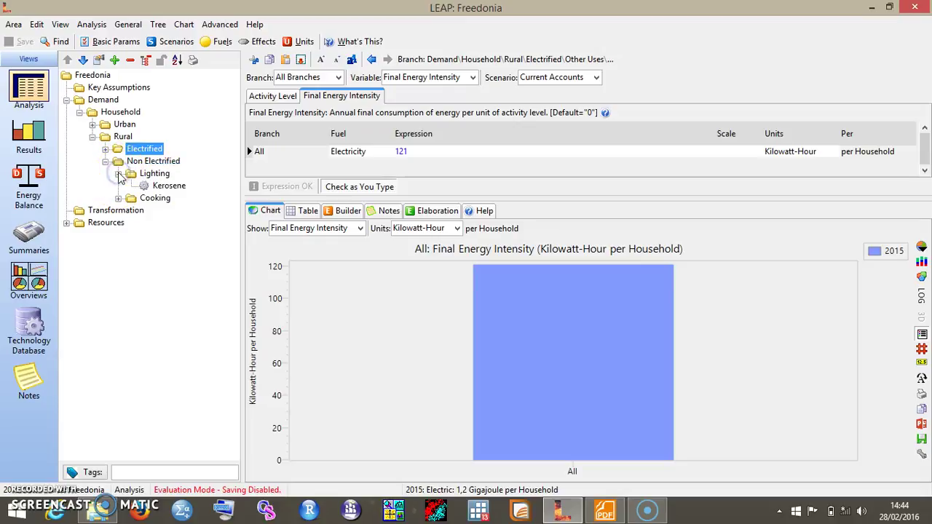
pyautogui.click(163, 188)
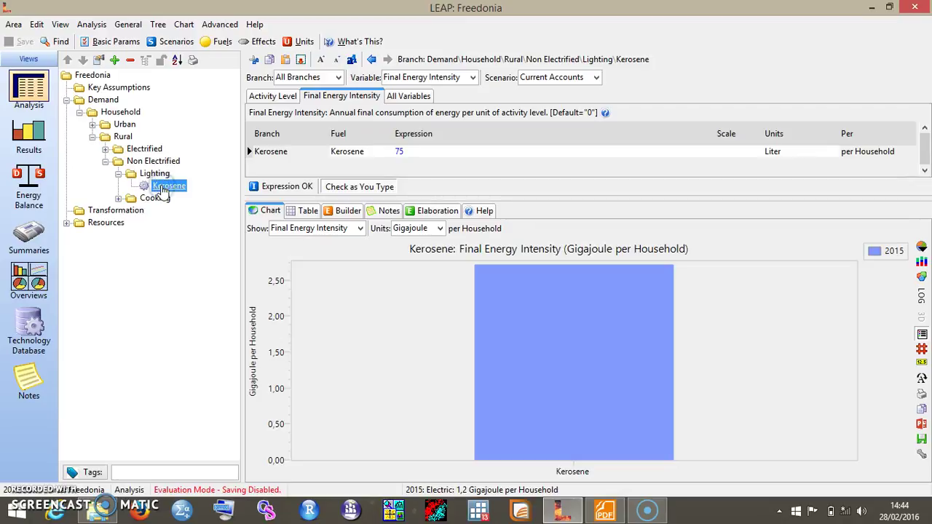
pyautogui.click(259, 98)
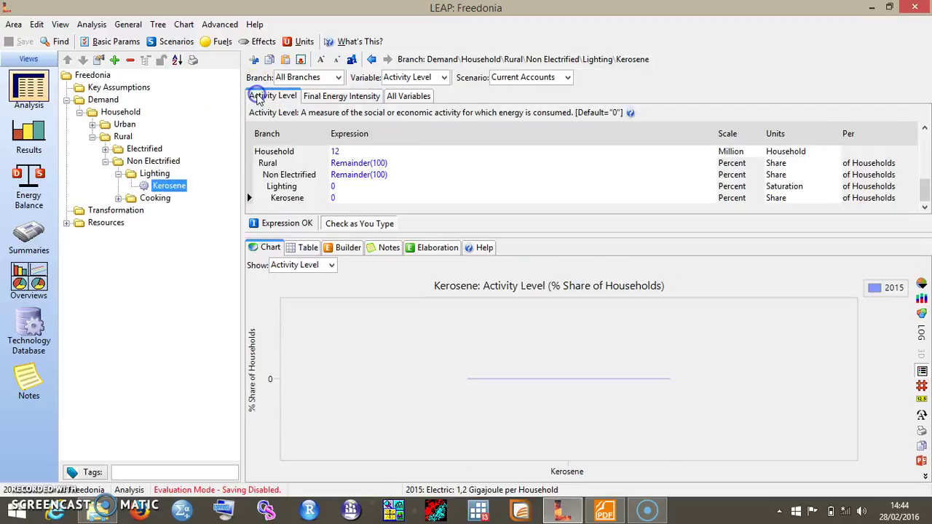
pyautogui.click(335, 198)
pyautogui.write('100')
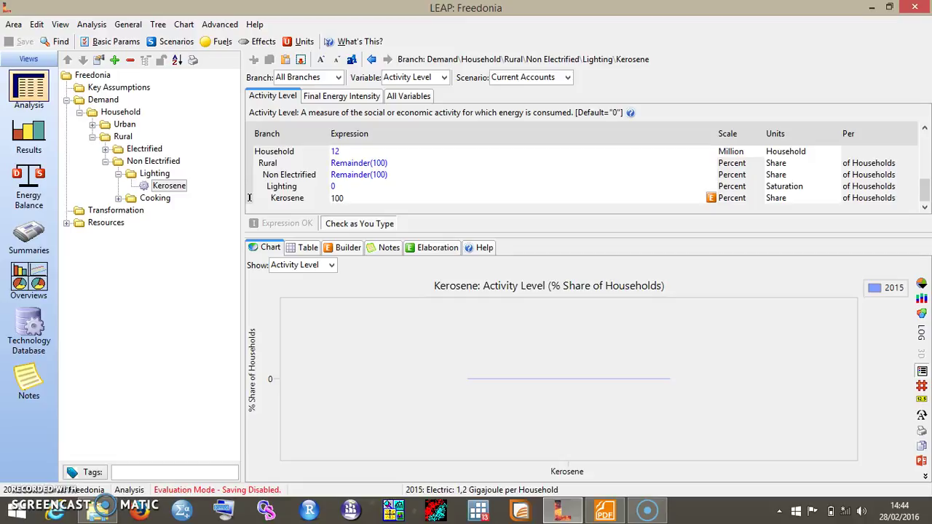
pyautogui.press('Return')
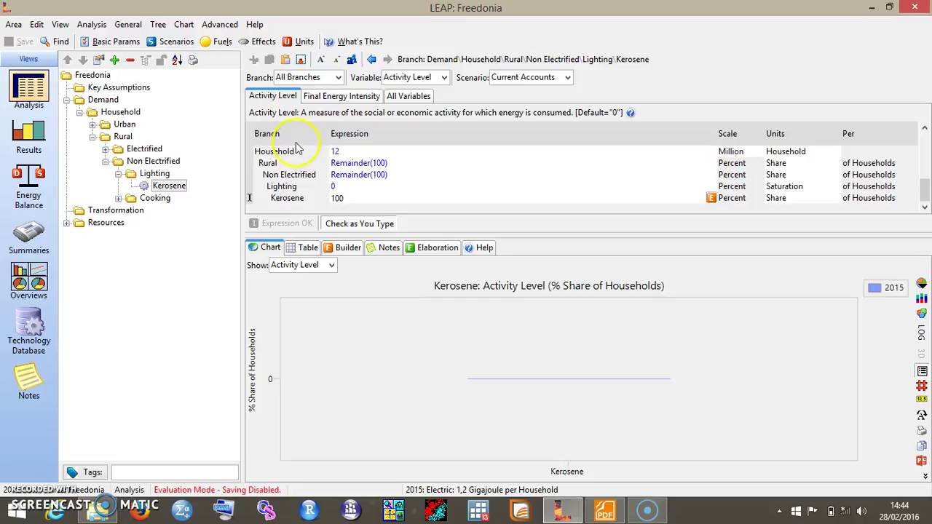
# Enter a final energy intensity of 75 liters per household for rural non-electrified Kerosene lighting
pyautogui.click(325, 97)
pyautogui.click(397, 154)
pyautogui.write('75')
pyautogui.press('Return')
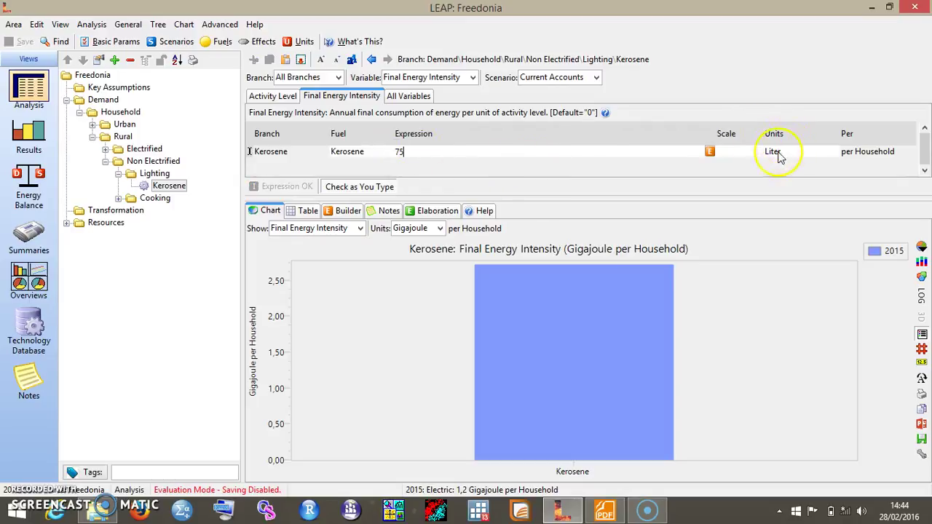
# Collapse the Non Electrified, Rural, Household and Demand branches and display the overall household activity level
pyautogui.click(107, 161)
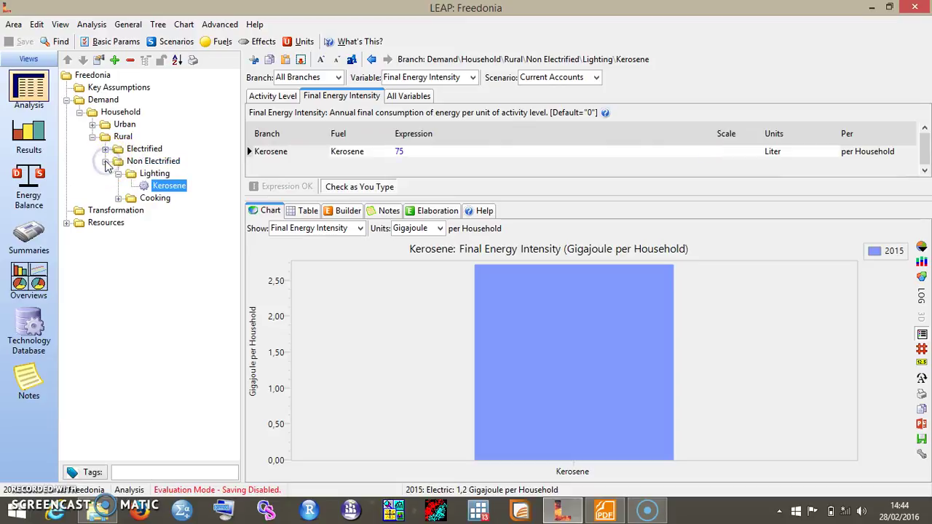
pyautogui.click(106, 162)
pyautogui.click(107, 162)
pyautogui.click(106, 161)
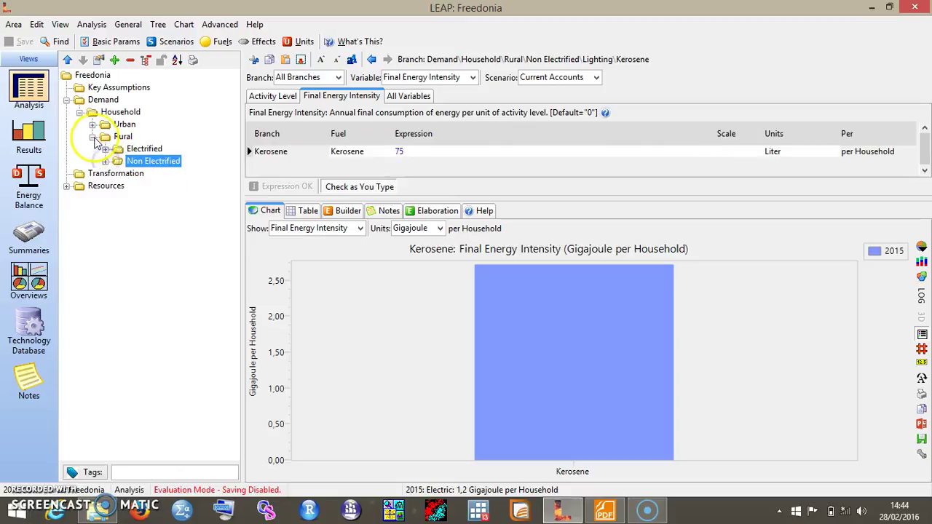
pyautogui.click(92, 136)
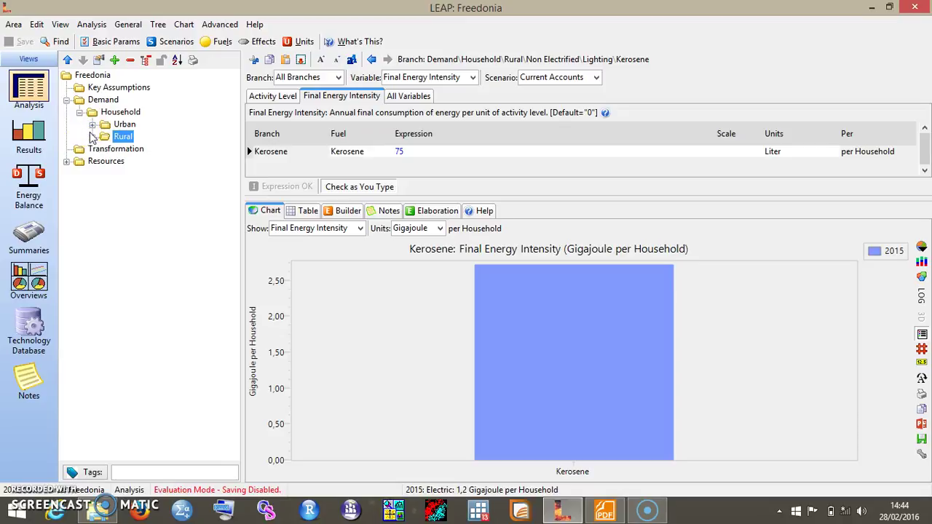
pyautogui.click(80, 113)
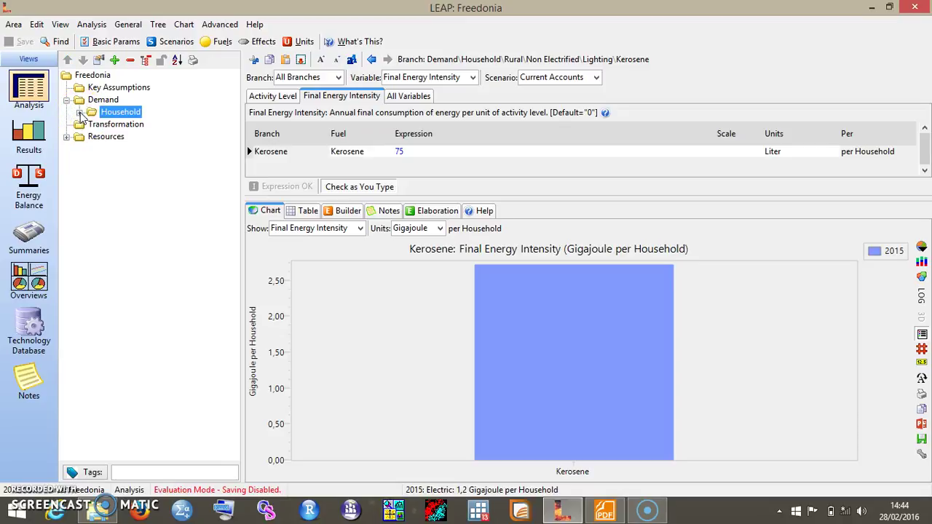
pyautogui.click(66, 100)
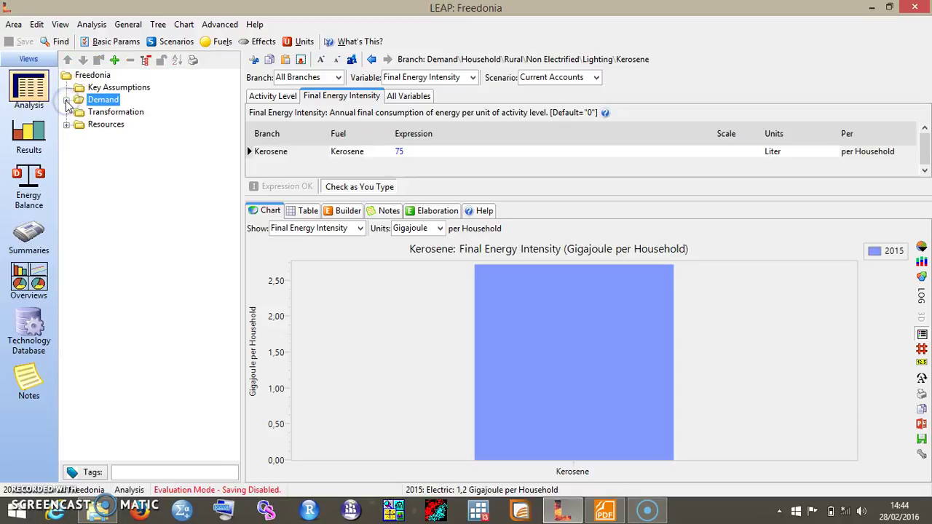
pyautogui.click(273, 97)
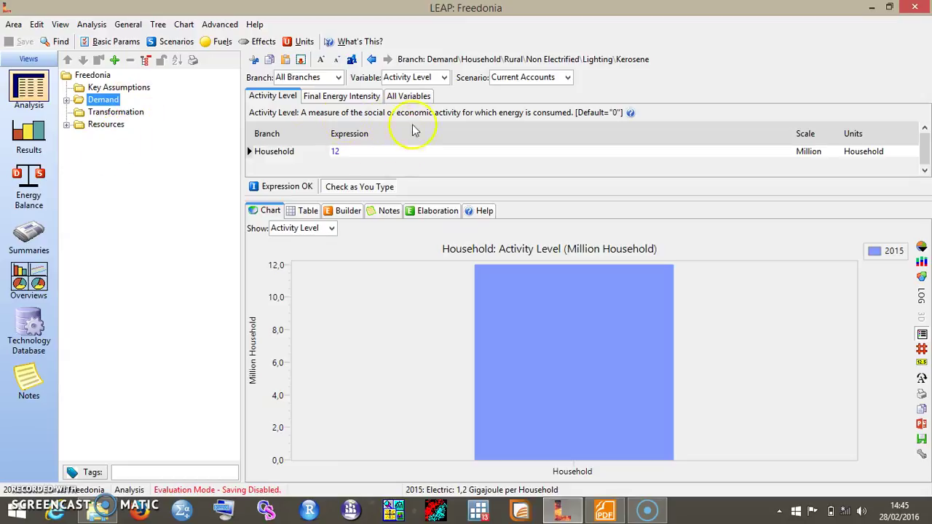
# Open the results for the Freedonia area and run the calculation
pyautogui.click(33, 134)
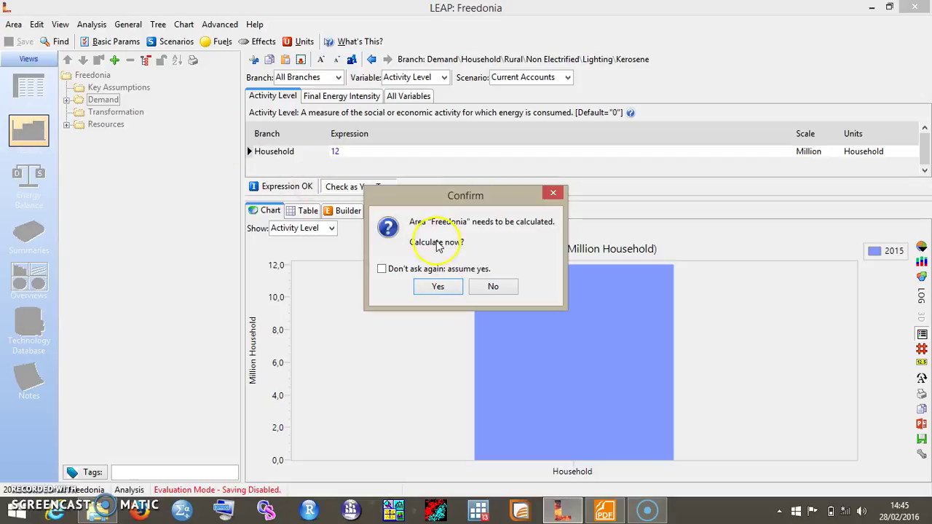
pyautogui.click(438, 288)
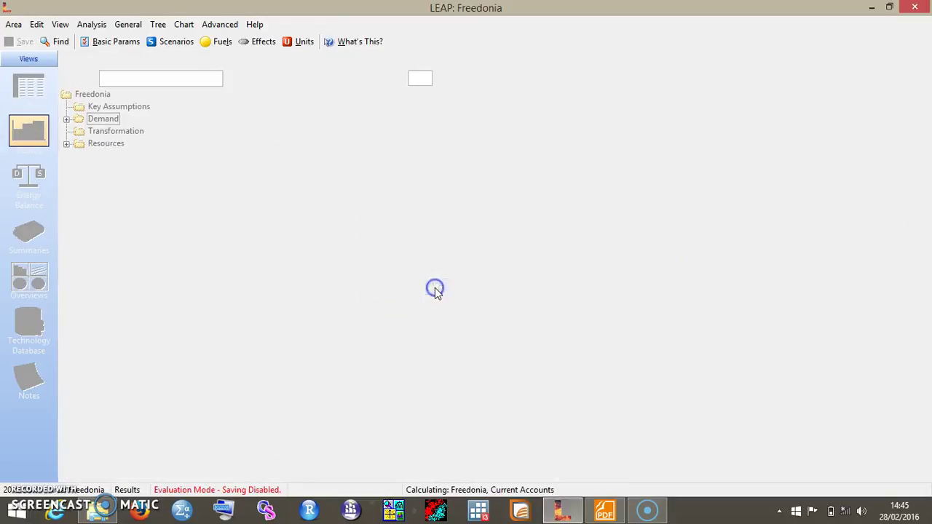